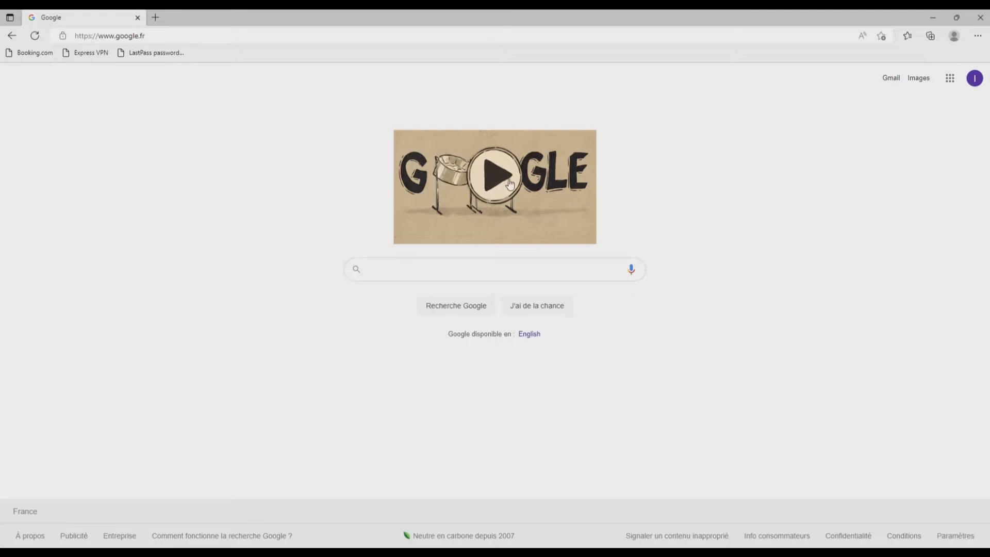
Search the web for aternos and open the official Aternos Minecraft server site
{"action": "left_click", "coordinate": [428, 272]}
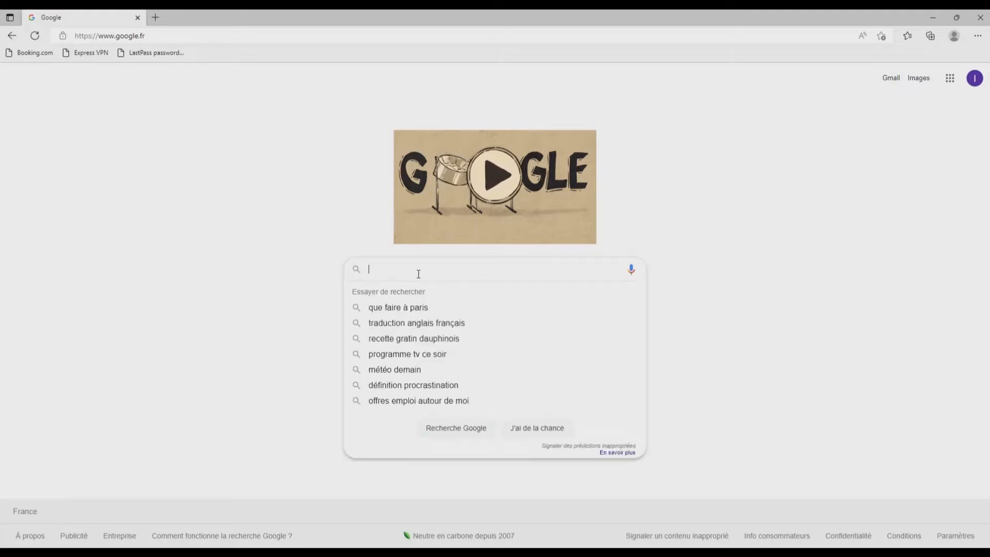
{"action": "type", "text": "aternos"}
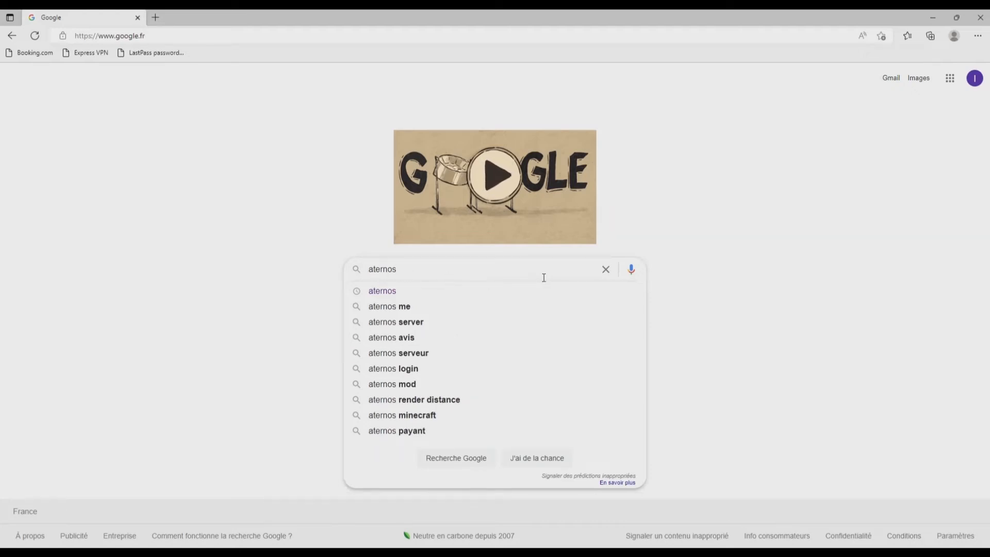
{"action": "key", "text": "Return"}
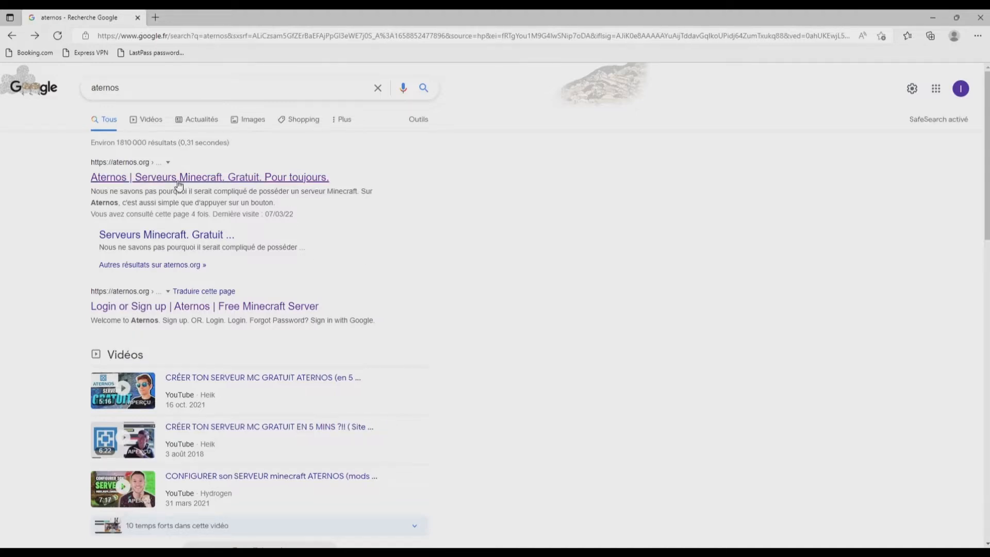
{"action": "left_click", "coordinate": [200, 180]}
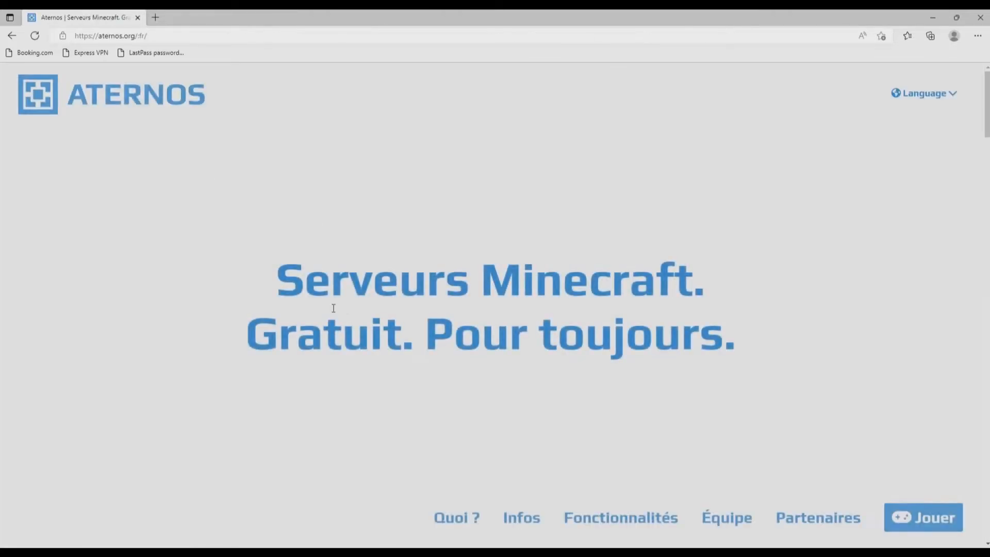
{"action": "left_click_drag", "start_coordinate": [276, 281], "coordinate": [735, 338]}
{"action": "left_click", "coordinate": [677, 437]}
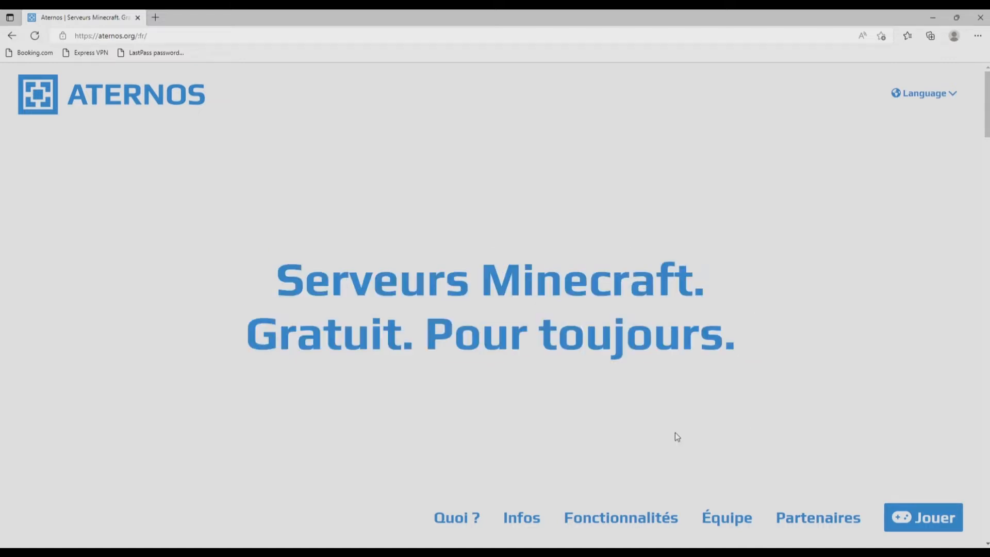
Enter the Aternos play area and start creating a new server from the server list
{"action": "left_click", "coordinate": [924, 518]}
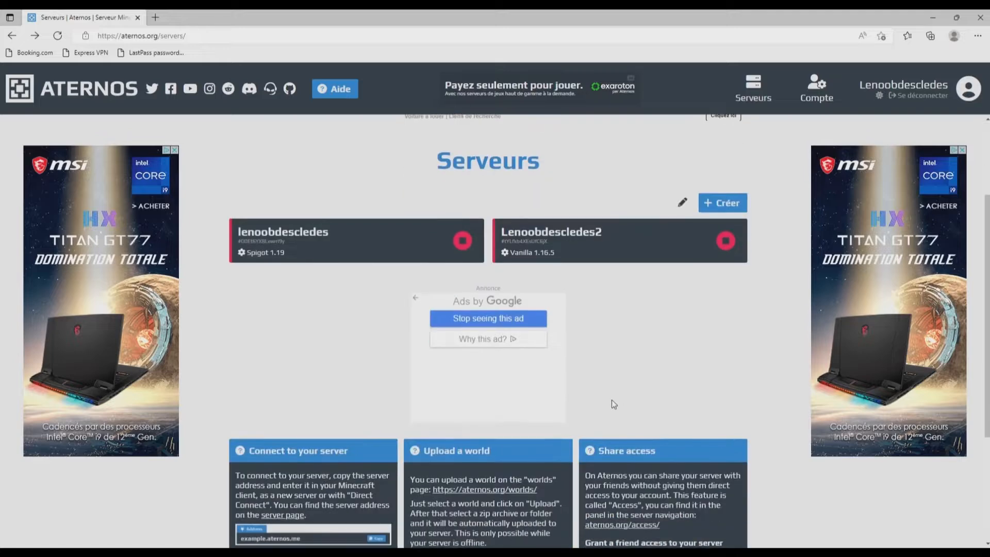
{"action": "left_click", "coordinate": [731, 338]}
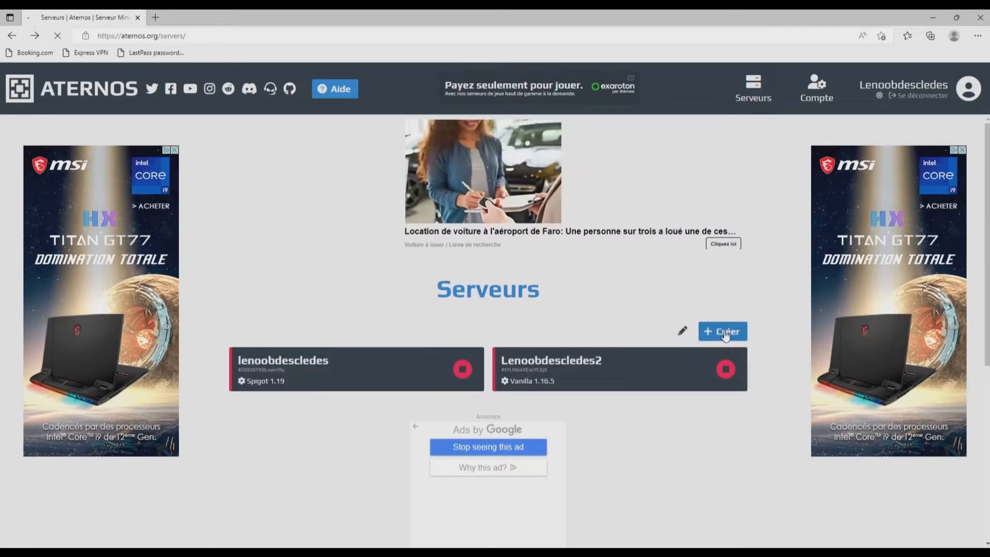
{"action": "scroll", "coordinate": [386, 283], "scroll_direction": "down", "scroll_amount": 1}
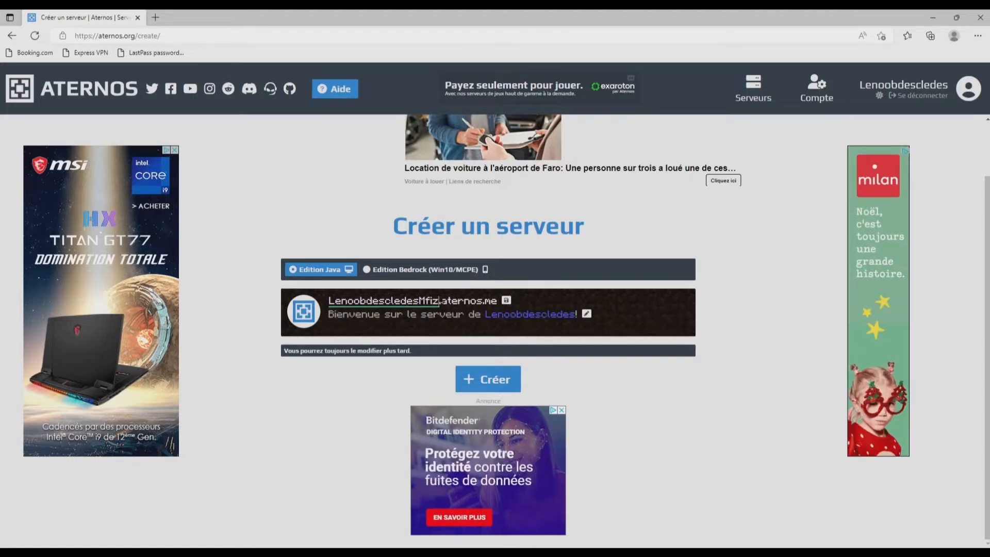
Set the new server's address to Lenoobdescledesytb.aternos.me and save it
{"action": "key", "text": "BackSpace"}
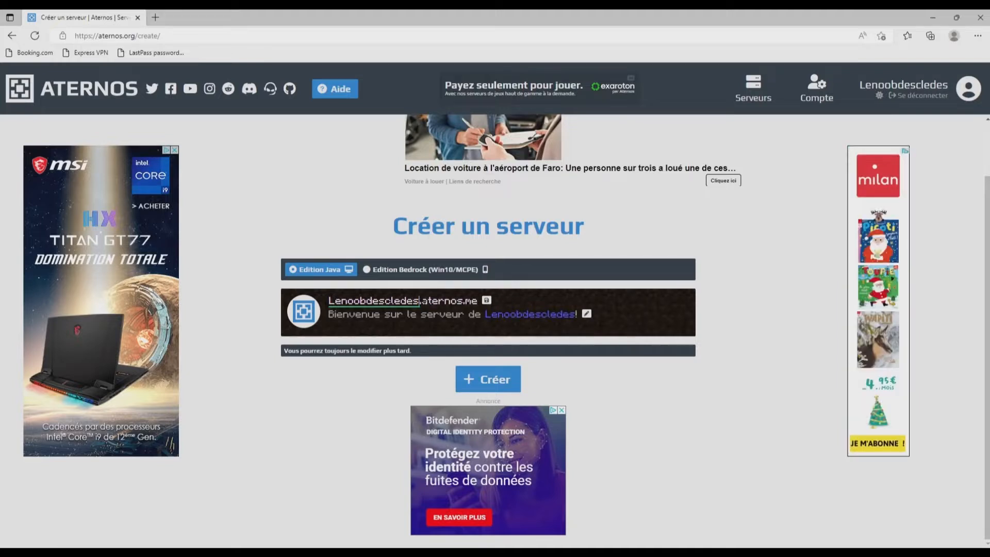
{"action": "type", "text": "ytb"}
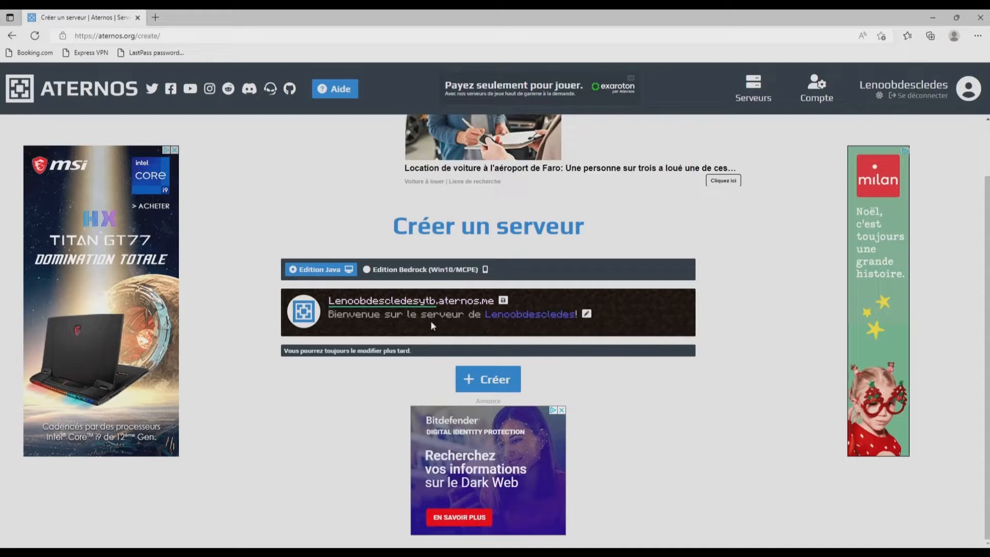
{"action": "left_click", "coordinate": [501, 301]}
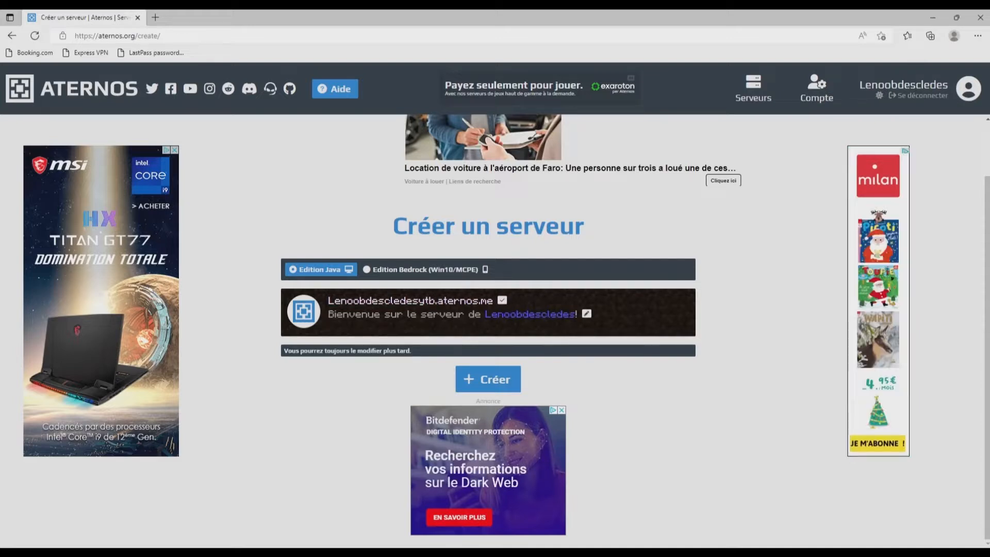
Review the welcome message and create the Java edition server
{"action": "left_click_drag", "start_coordinate": [336, 314], "coordinate": [548, 325]}
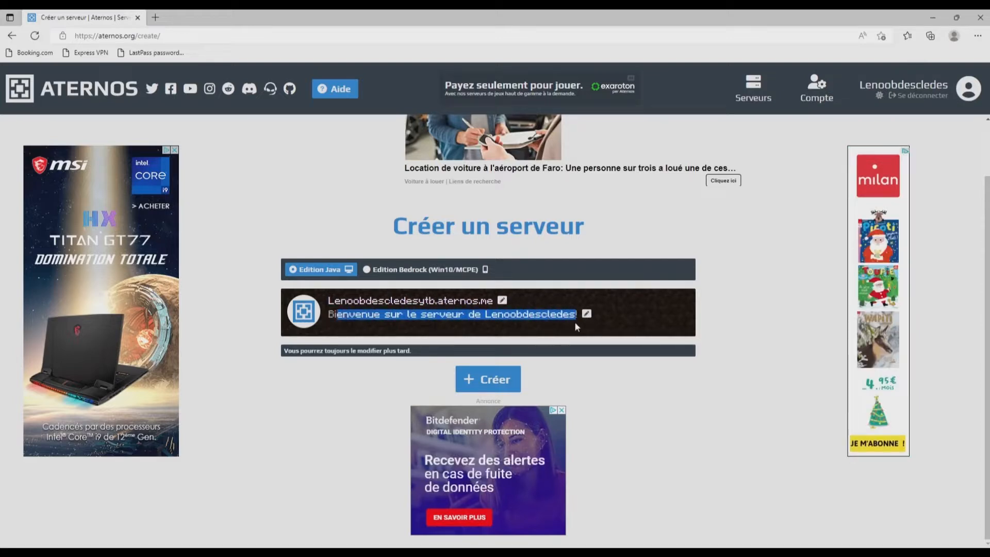
{"action": "left_click", "coordinate": [533, 323]}
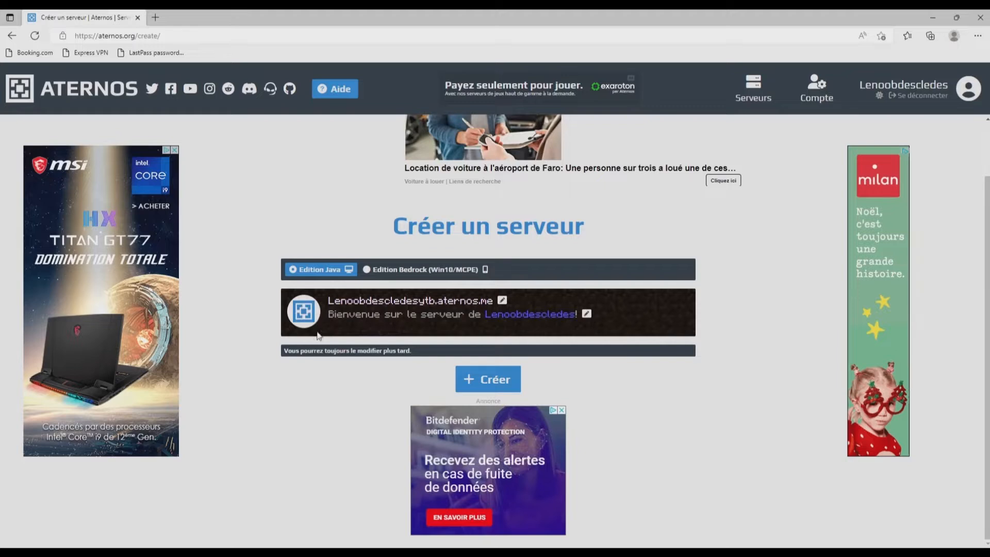
{"action": "left_click_drag", "start_coordinate": [293, 352], "coordinate": [398, 372]}
{"action": "left_click", "coordinate": [398, 374]}
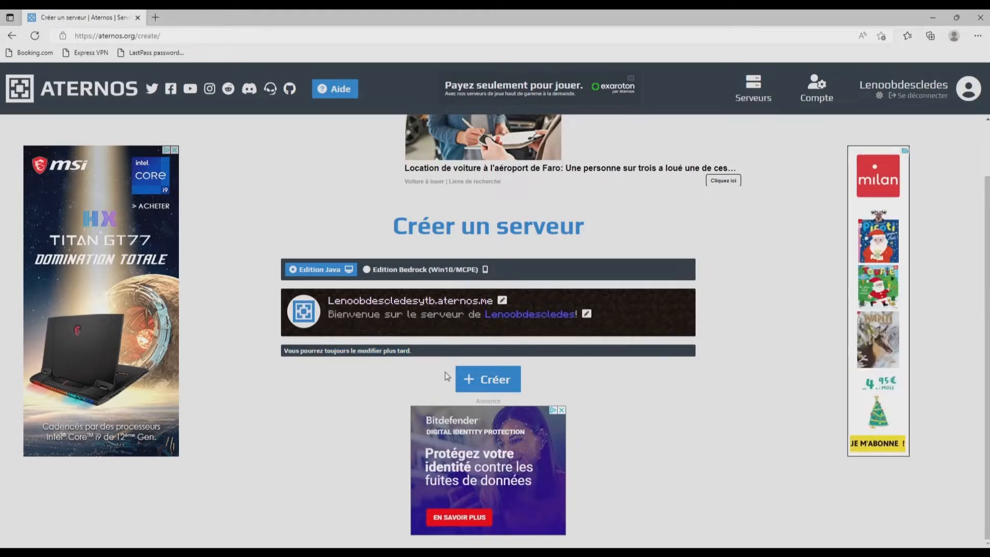
{"action": "left_click", "coordinate": [489, 381]}
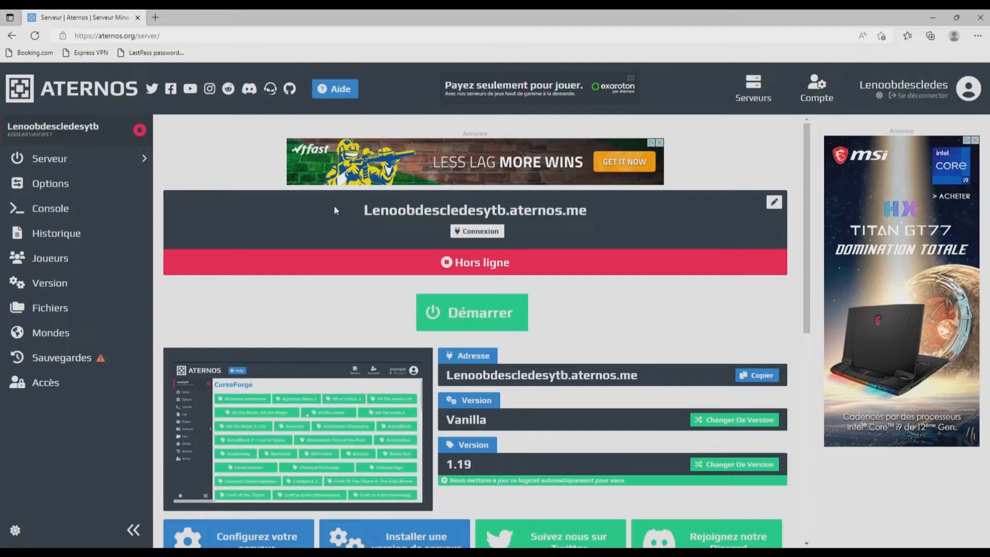
Open the server's address for editing in the server options and save it
{"action": "left_click_drag", "start_coordinate": [354, 209], "coordinate": [601, 220]}
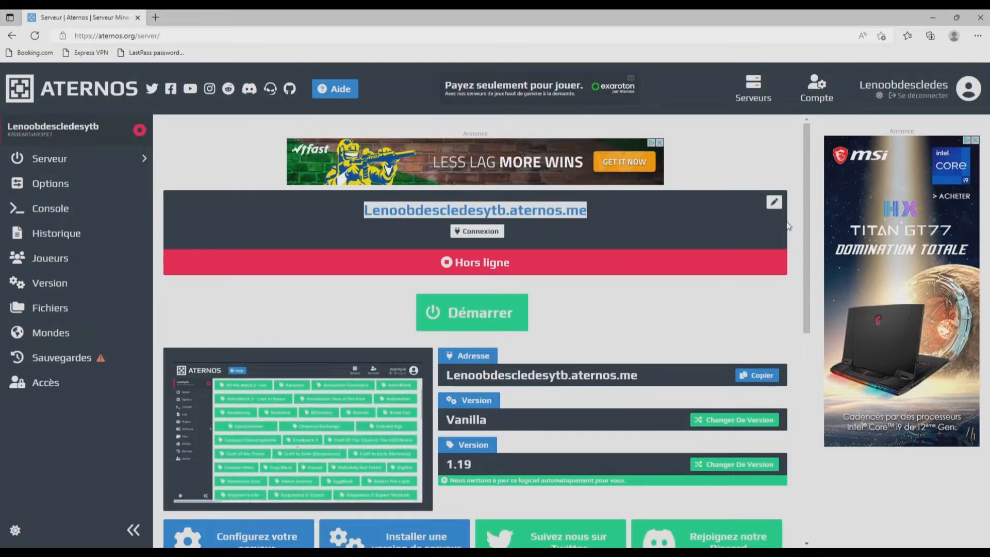
{"action": "left_click", "coordinate": [773, 202]}
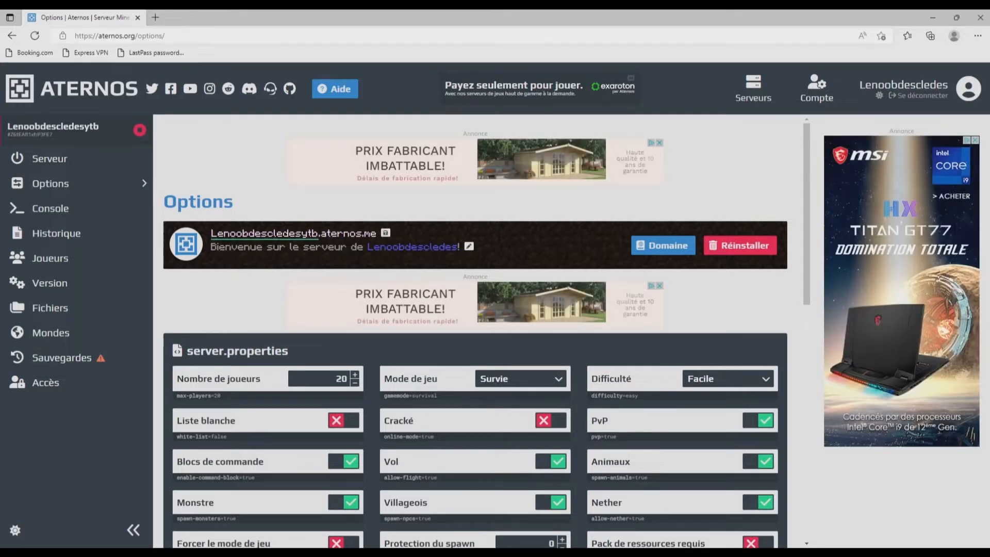
{"action": "left_click_drag", "start_coordinate": [321, 233], "coordinate": [380, 236]}
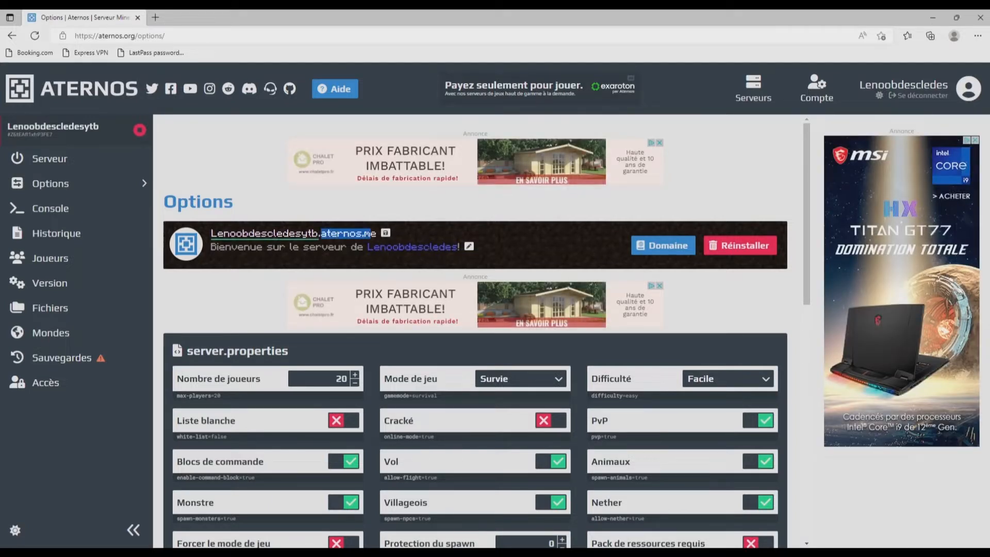
{"action": "left_click", "coordinate": [388, 236]}
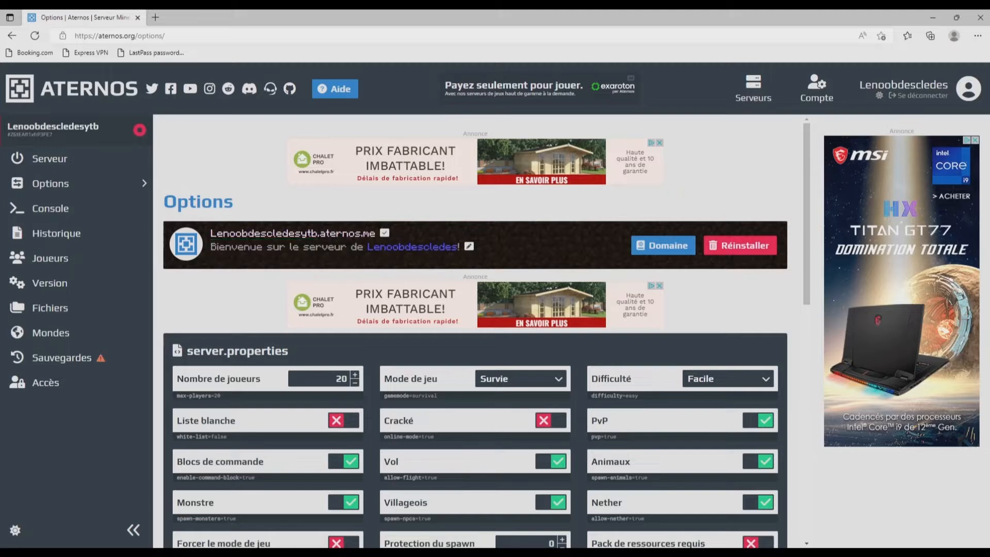
Open the server's welcome message for editing to view its formatting codes and close the editor
{"action": "left_click_drag", "start_coordinate": [211, 248], "coordinate": [465, 249]}
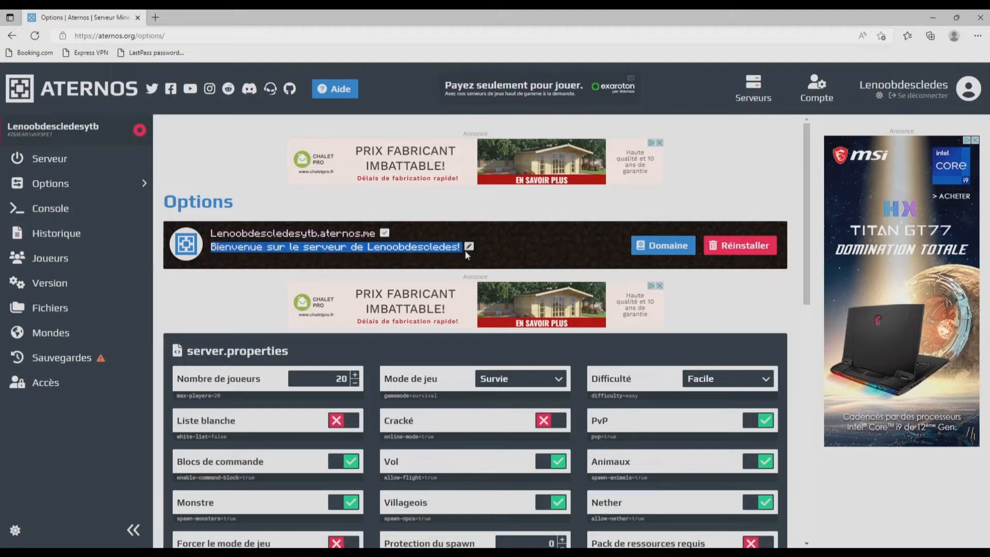
{"action": "left_click", "coordinate": [435, 263]}
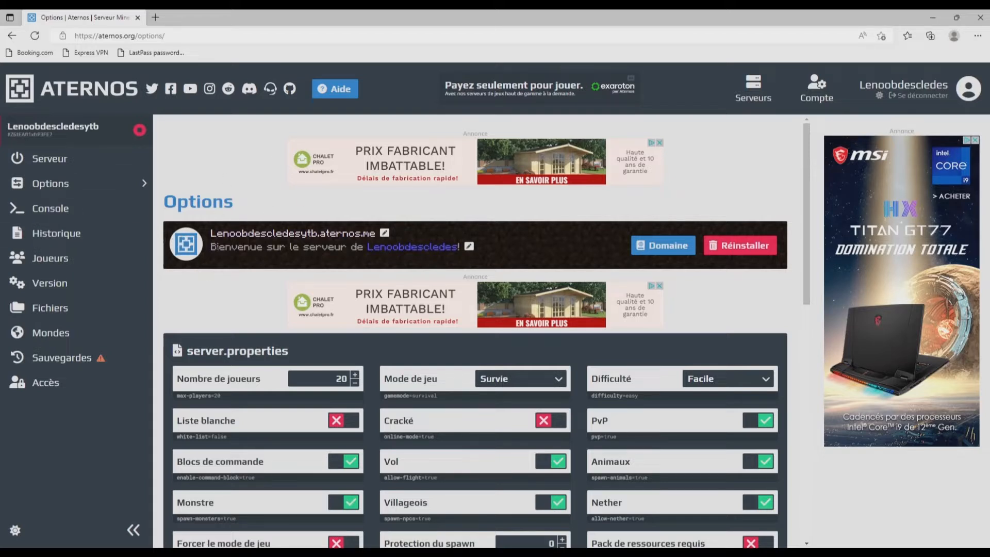
{"action": "left_click_drag", "start_coordinate": [210, 247], "coordinate": [484, 251]}
{"action": "left_click", "coordinate": [526, 248]}
{"action": "left_click", "coordinate": [470, 247]}
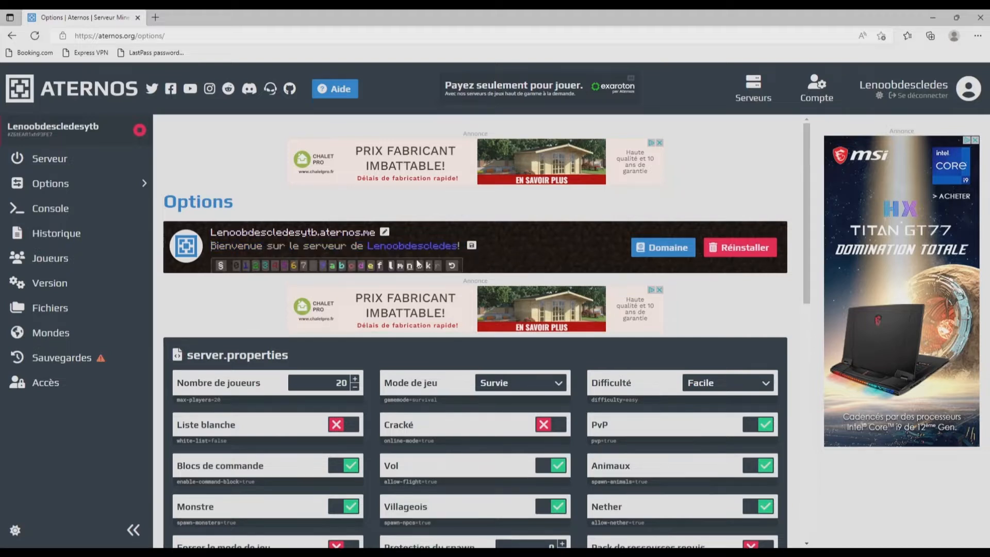
{"action": "left_click", "coordinate": [472, 247]}
Reopen the server options page and examine the server.properties settings
{"action": "scroll", "coordinate": [266, 256], "scroll_direction": "down", "scroll_amount": 3}
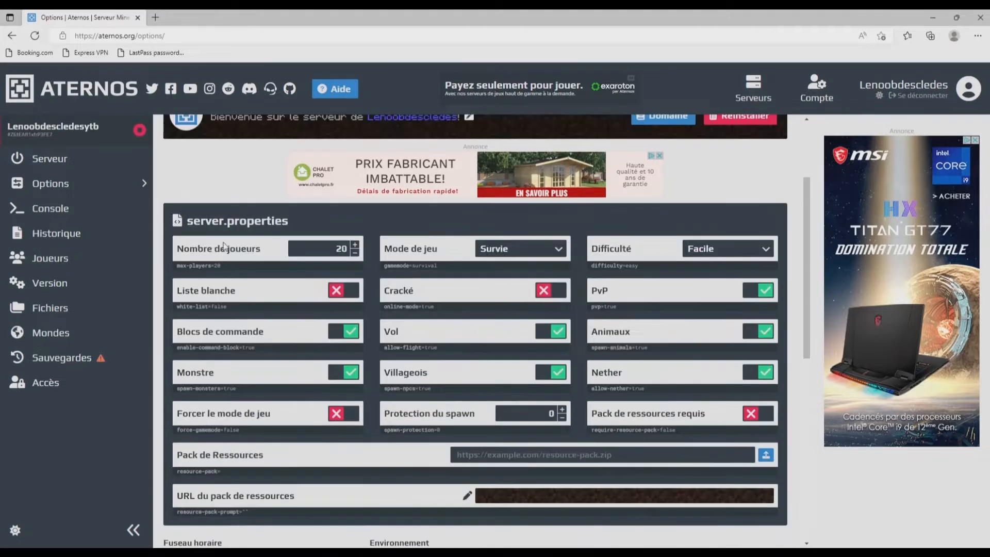
{"action": "left_click", "coordinate": [61, 183]}
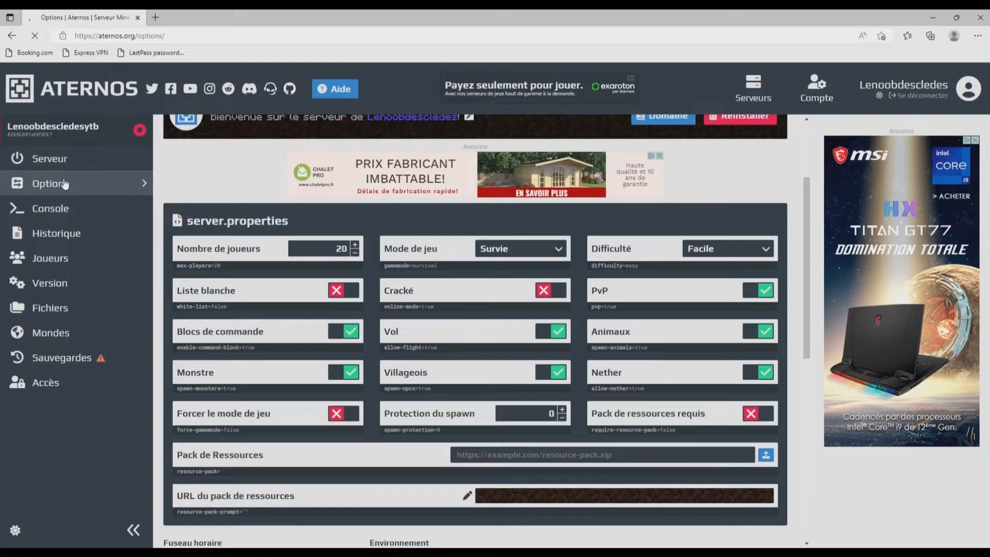
{"action": "scroll", "coordinate": [252, 253], "scroll_direction": "down", "scroll_amount": 3}
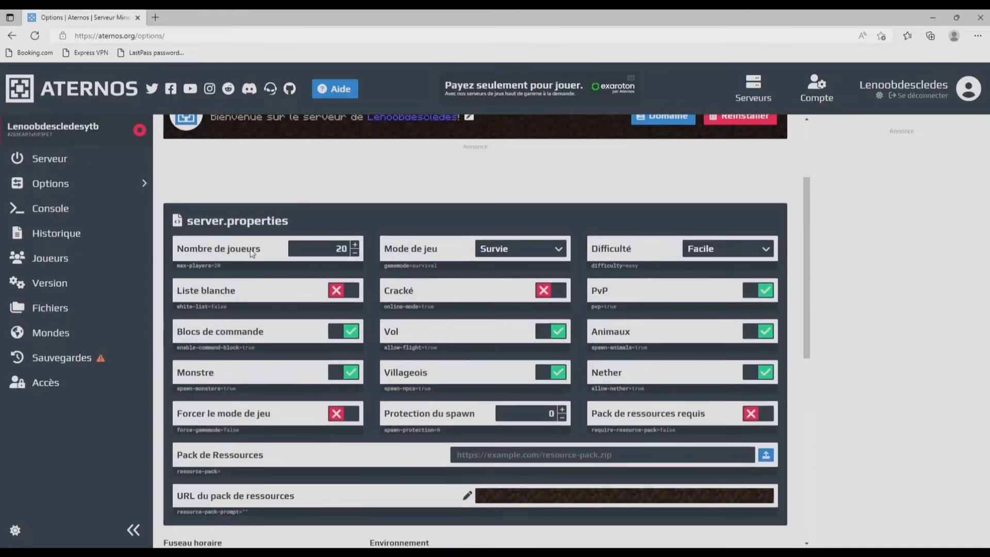
{"action": "scroll", "coordinate": [255, 239], "scroll_direction": "down", "scroll_amount": 3}
{"action": "scroll", "coordinate": [255, 238], "scroll_direction": "up", "scroll_amount": 3}
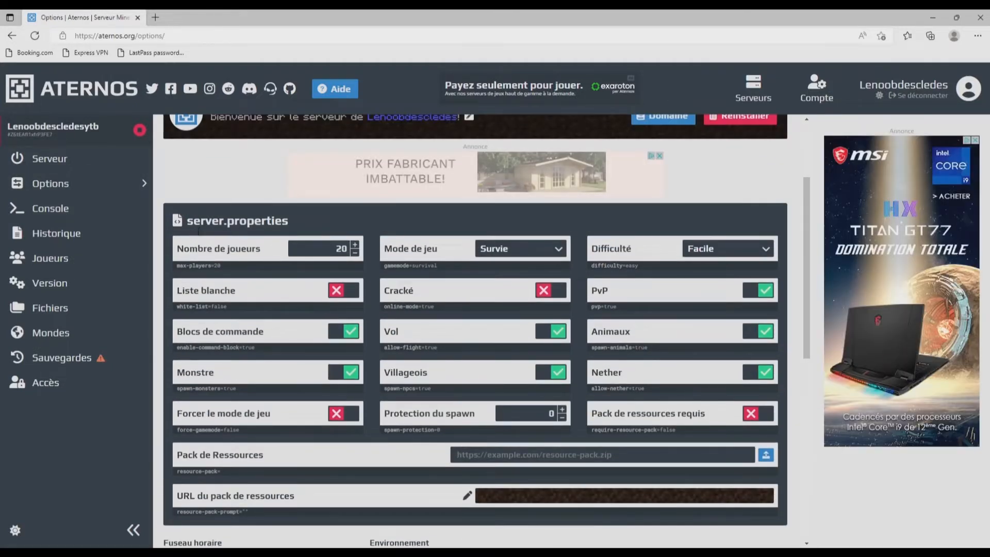
{"action": "left_click_drag", "start_coordinate": [186, 220], "coordinate": [295, 225]}
{"action": "left_click", "coordinate": [230, 252]}
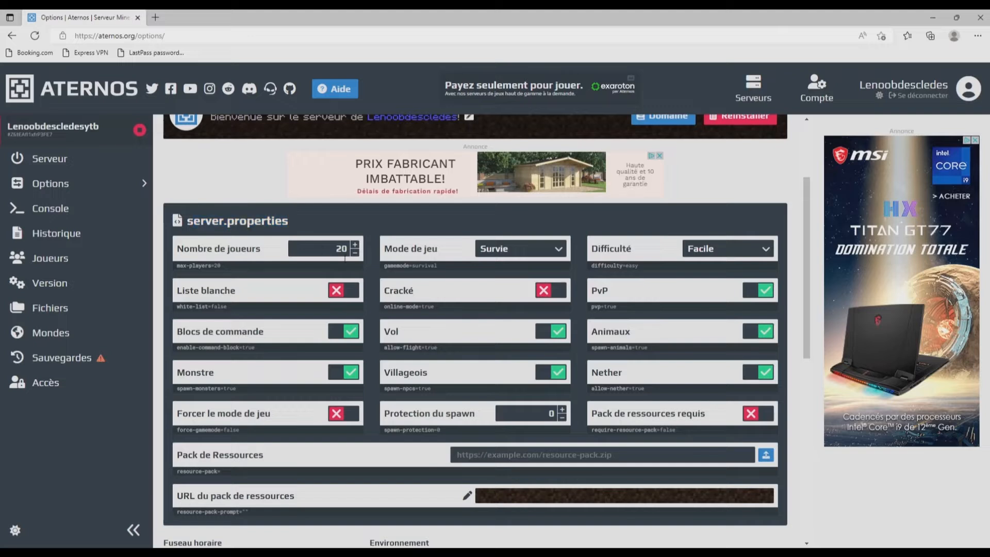
Raise the maximum number of players to 28 and save the value
{"action": "left_click", "coordinate": [357, 244]}
{"action": "left_click", "coordinate": [356, 244]}
{"action": "left_click", "coordinate": [357, 245]}
{"action": "left_click", "coordinate": [357, 244]}
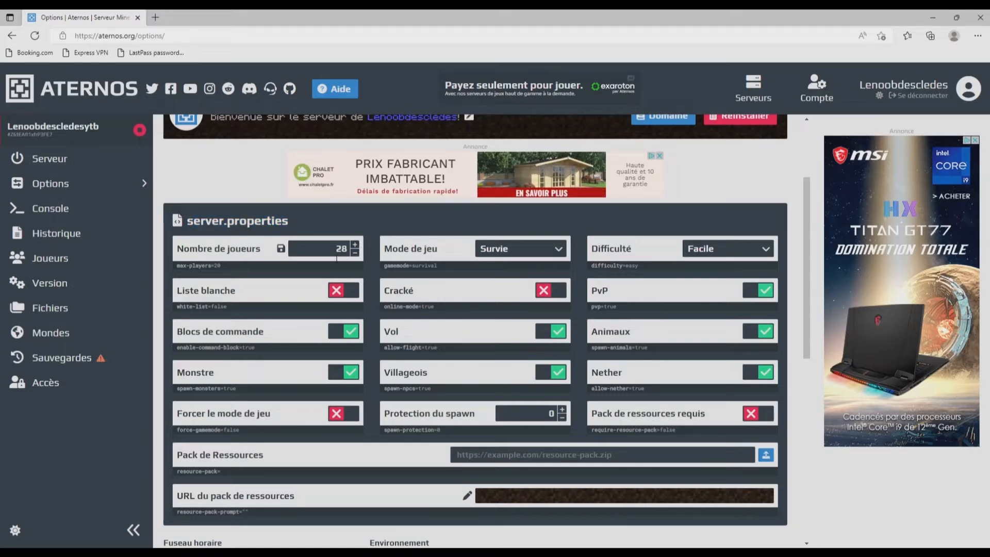
{"action": "left_click", "coordinate": [282, 250]}
View the available game modes and set the server's difficulty to Paisible
{"action": "left_click", "coordinate": [490, 250]}
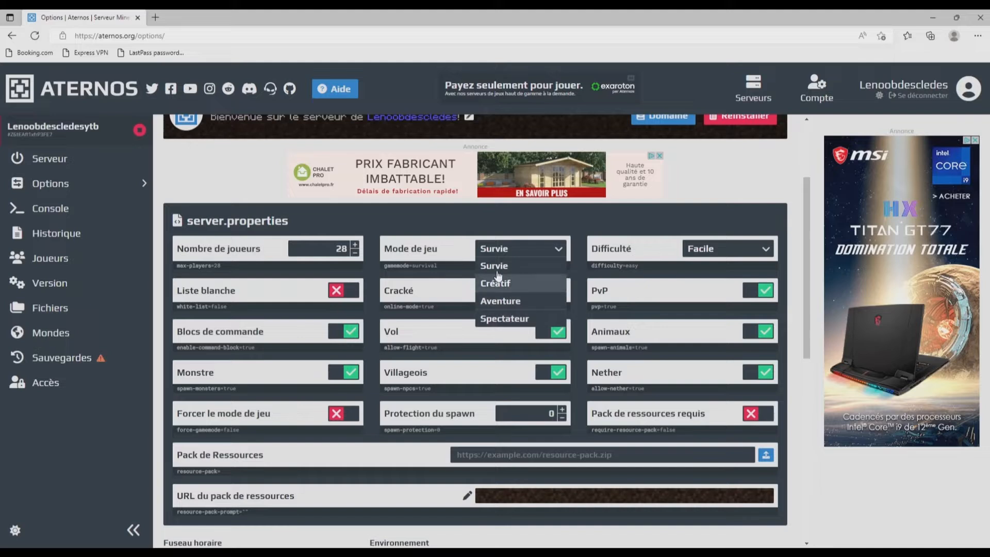
{"action": "left_click", "coordinate": [717, 250]}
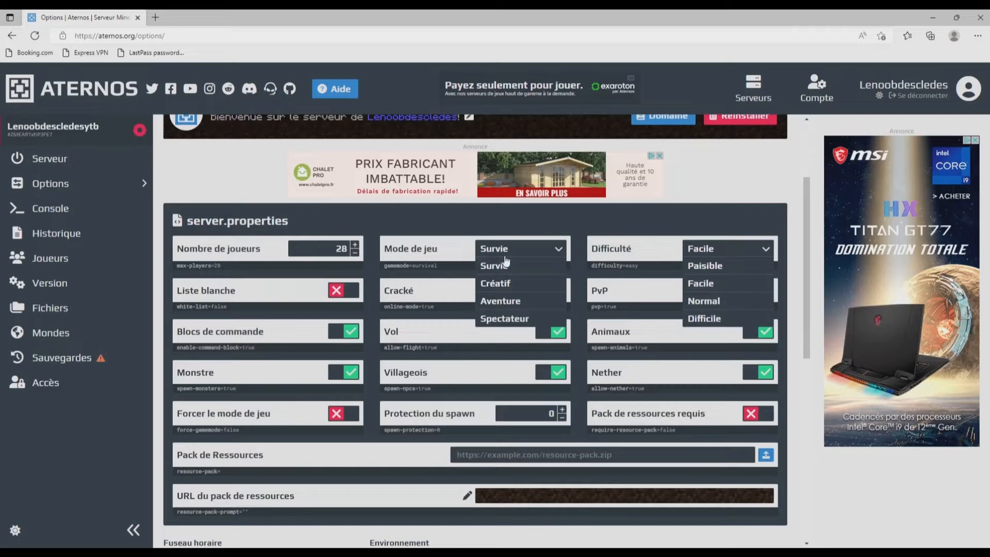
{"action": "left_click", "coordinate": [705, 265]}
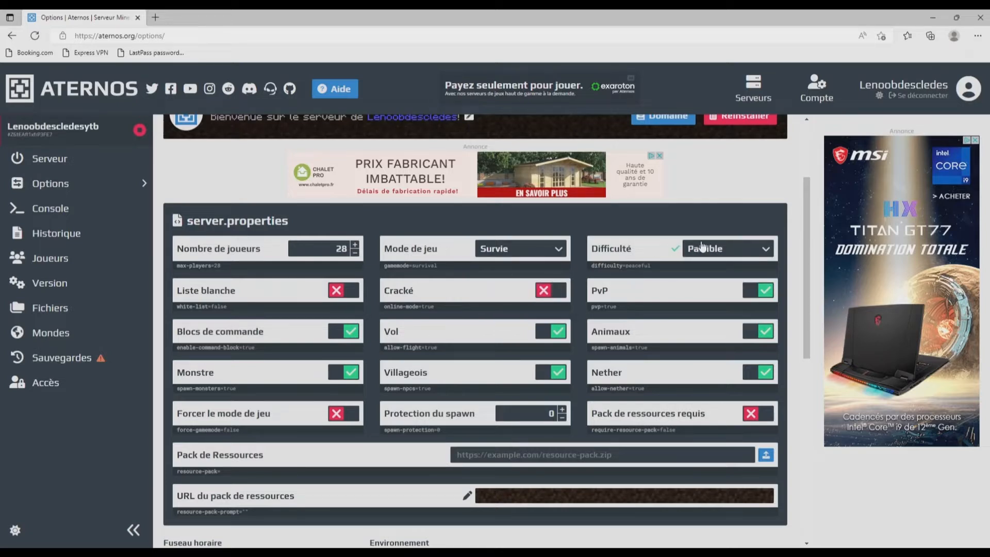
Examine the Liste blanche and Cracké settings in server.properties
{"action": "left_click_drag", "start_coordinate": [179, 292], "coordinate": [237, 288]}
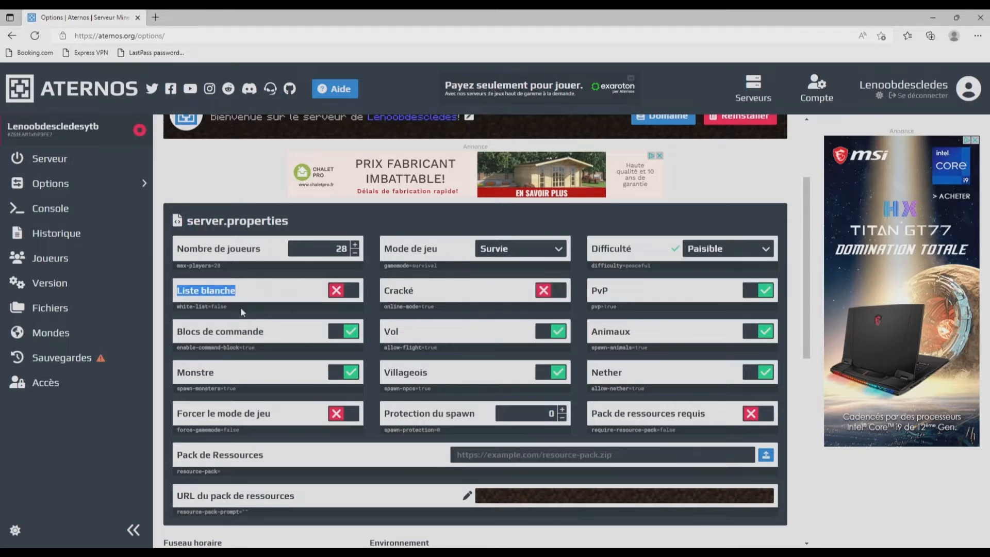
{"action": "left_click", "coordinate": [250, 303]}
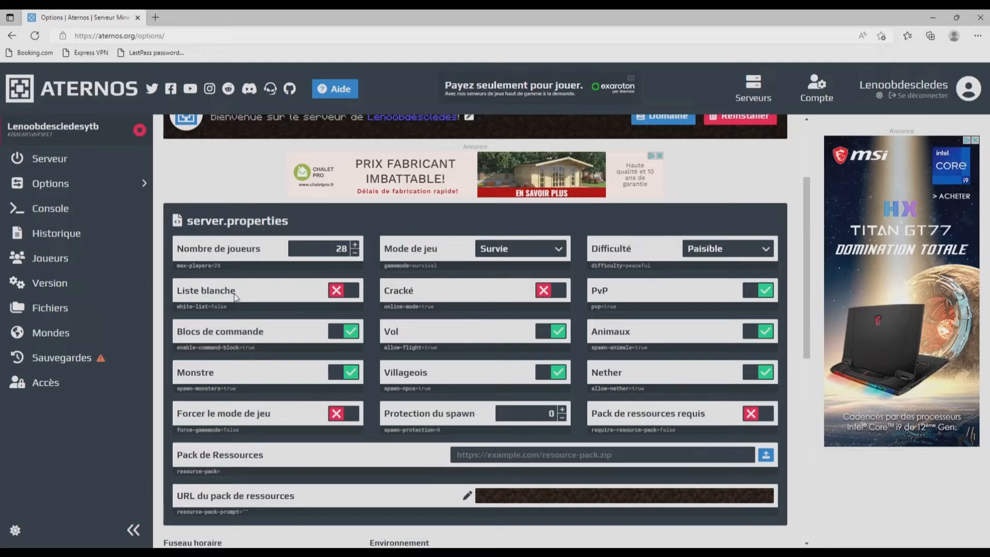
{"action": "left_click_drag", "start_coordinate": [239, 296], "coordinate": [178, 292]}
{"action": "left_click", "coordinate": [262, 302]}
{"action": "left_click_drag", "start_coordinate": [389, 293], "coordinate": [414, 290]}
{"action": "left_click", "coordinate": [483, 299]}
Raise the spawn protection value and set it back to 0
{"action": "left_click", "coordinate": [565, 411]}
{"action": "double_click", "coordinate": [550, 422]}
{"action": "left_click", "coordinate": [563, 418]}
Examine the resource pack settings and the time zone and Java environment options below them
{"action": "left_click_drag", "start_coordinate": [178, 459], "coordinate": [277, 458]}
{"action": "left_click", "coordinate": [475, 458]}
{"action": "scroll", "coordinate": [773, 456], "scroll_direction": "down", "scroll_amount": 4}
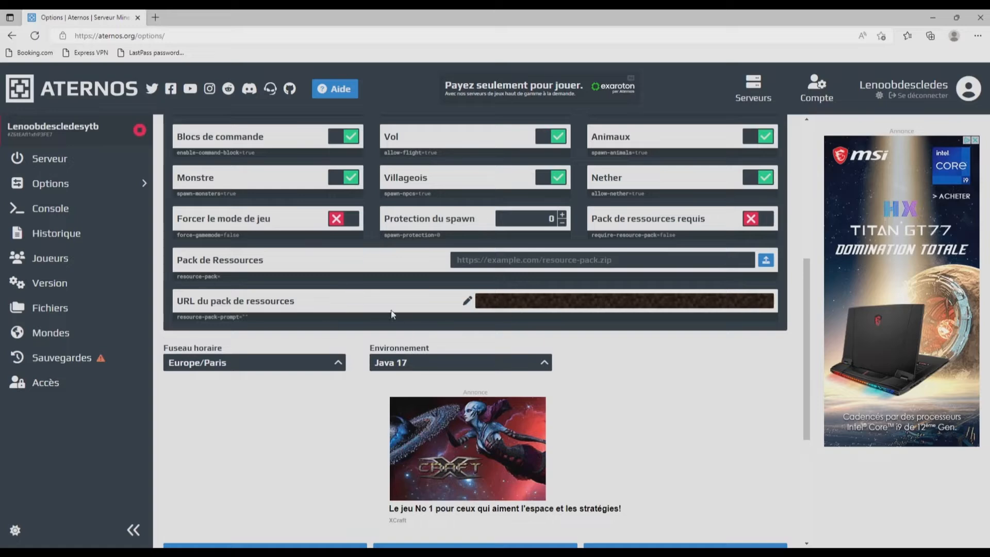
{"action": "scroll", "coordinate": [77, 180], "scroll_direction": "up", "scroll_amount": 4}
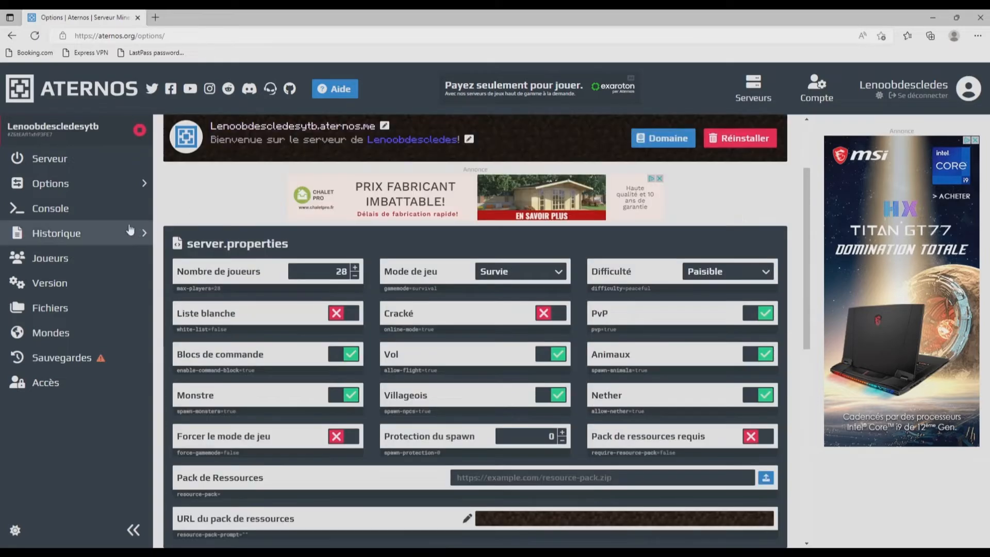
Examine the server's Console page and the Historique page with its log help articles
{"action": "left_click", "coordinate": [57, 212]}
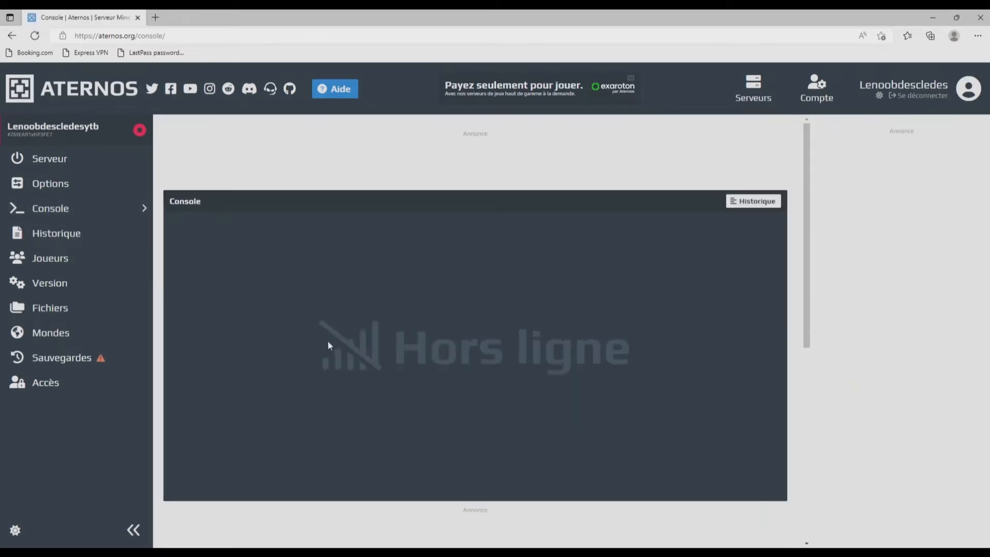
{"action": "left_click_drag", "start_coordinate": [405, 350], "coordinate": [600, 353]}
{"action": "left_click", "coordinate": [530, 396]}
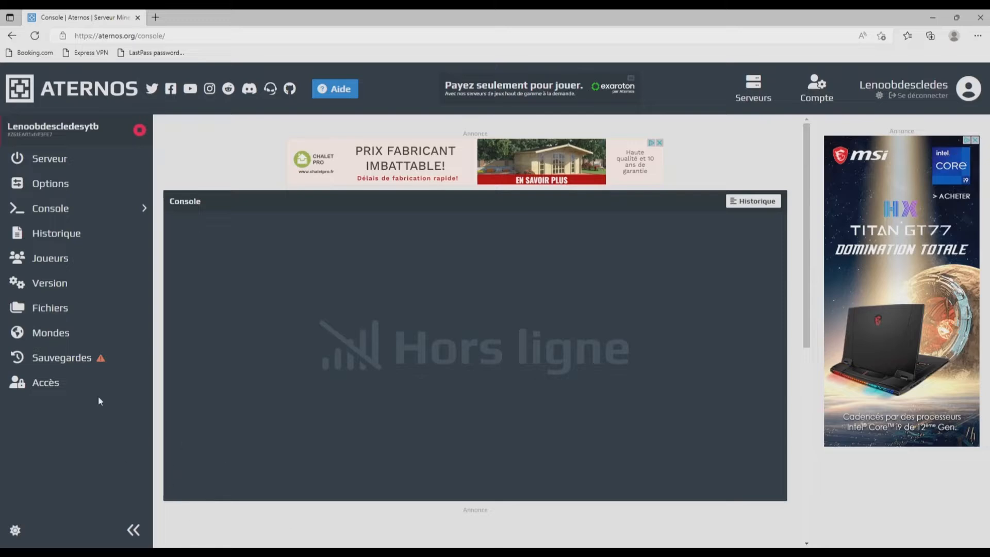
{"action": "left_click", "coordinate": [75, 228]}
{"action": "scroll", "coordinate": [248, 303], "scroll_direction": "down", "scroll_amount": 2}
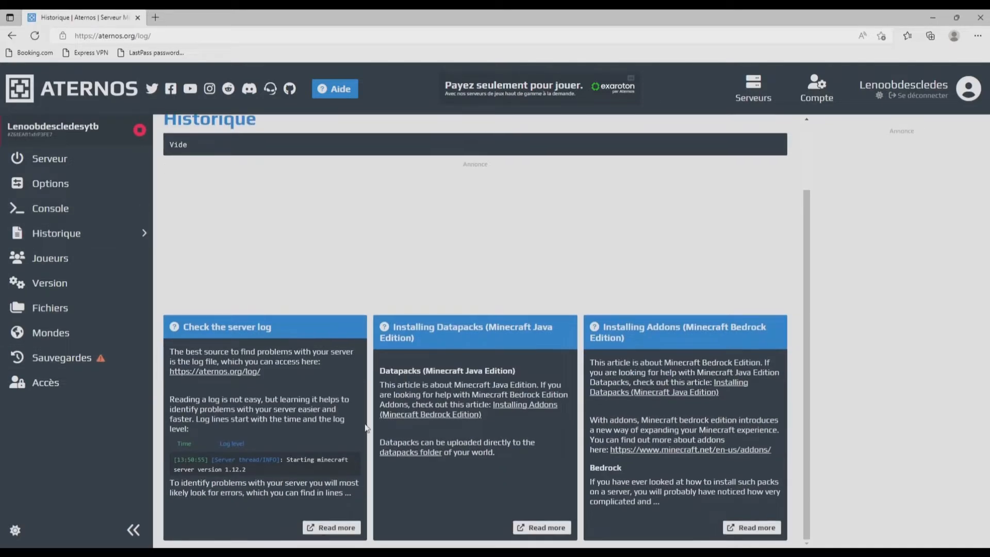
{"action": "scroll", "coordinate": [288, 254], "scroll_direction": "up", "scroll_amount": 2}
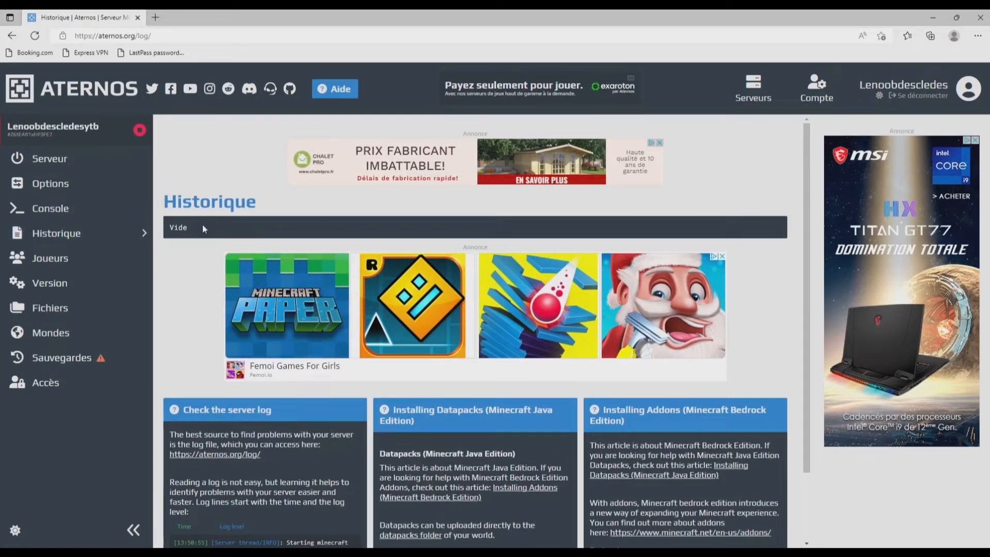
{"action": "scroll", "coordinate": [202, 227], "scroll_direction": "down", "scroll_amount": 2}
Examine the Joueurs page, including the whitelist, admin and ban categories and the help articles
{"action": "left_click", "coordinate": [66, 258]}
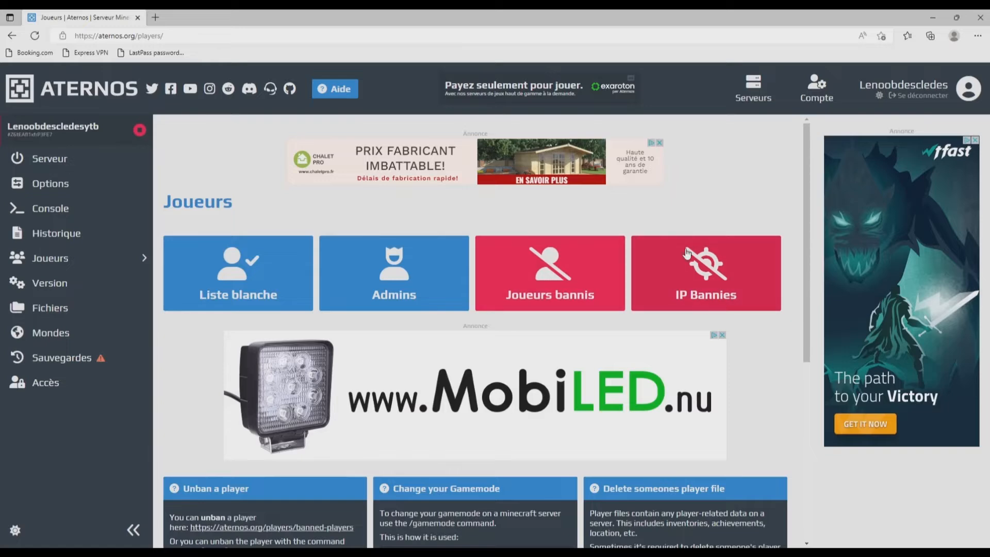
{"action": "scroll", "coordinate": [726, 288], "scroll_direction": "down", "scroll_amount": 5}
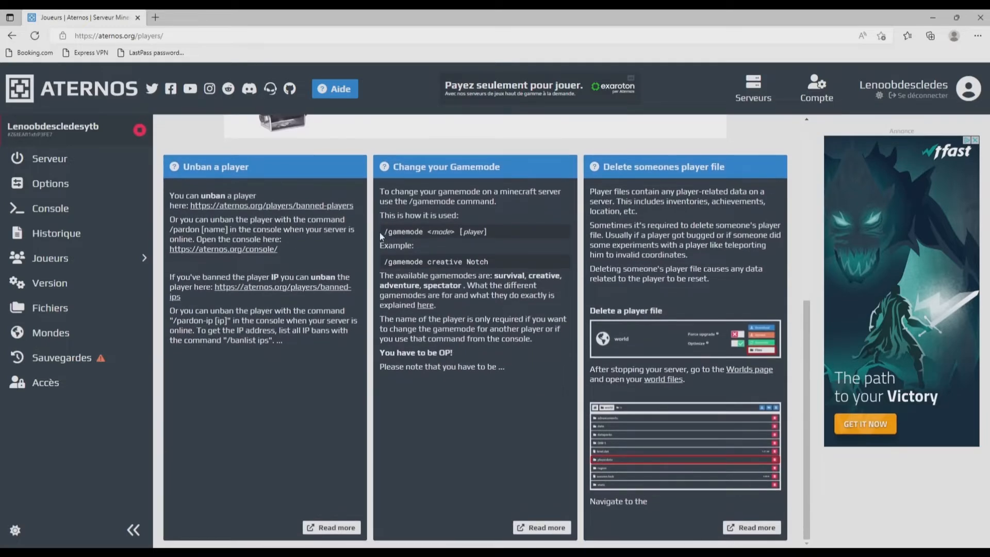
{"action": "scroll", "coordinate": [593, 410], "scroll_direction": "up", "scroll_amount": 5}
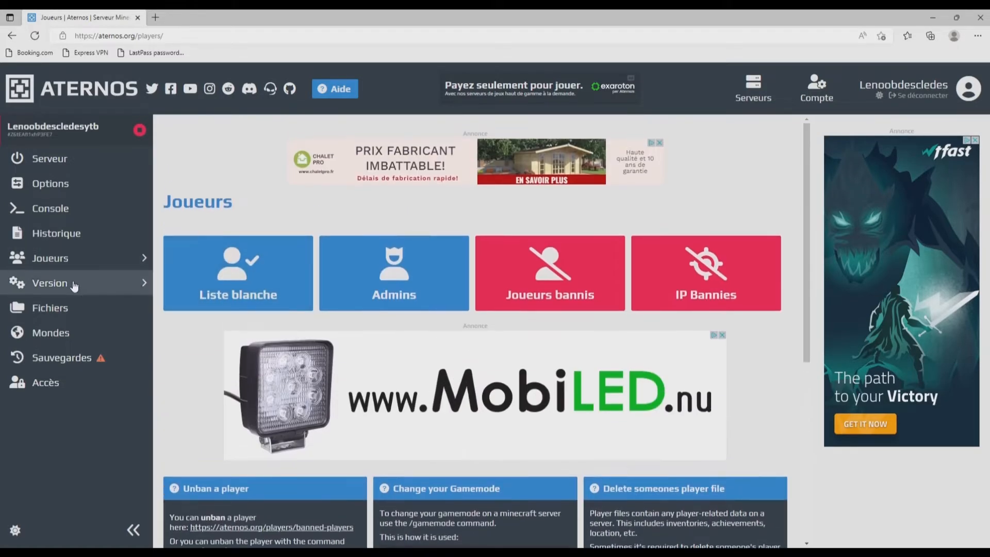
Install the Spigot/Bukkit server software in version 1.19
{"action": "left_click", "coordinate": [74, 285]}
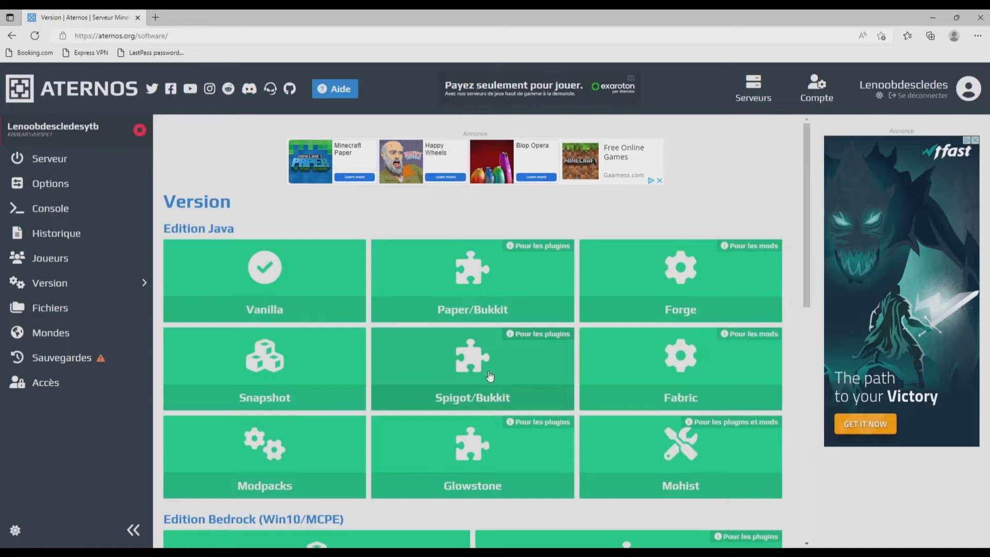
{"action": "left_click", "coordinate": [472, 369]}
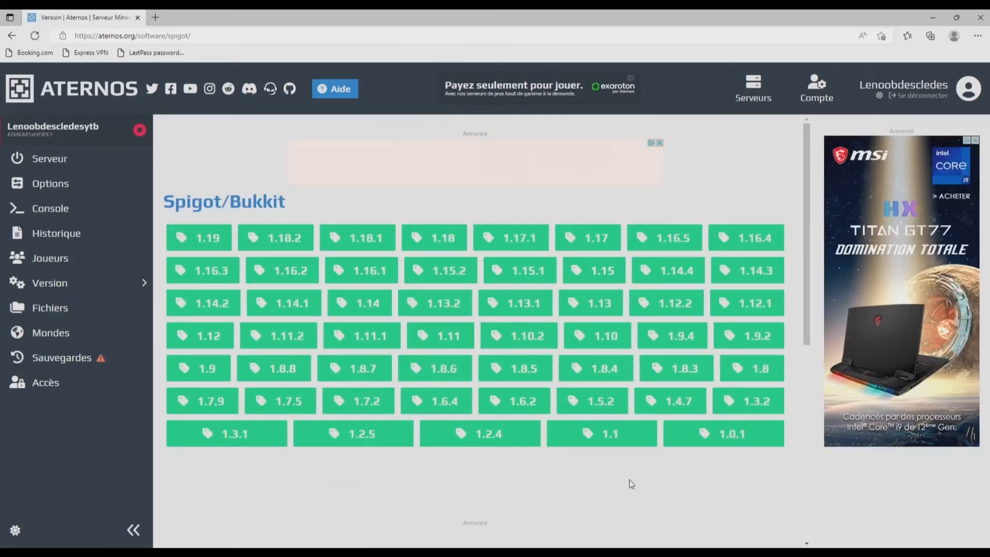
{"action": "left_click", "coordinate": [212, 240]}
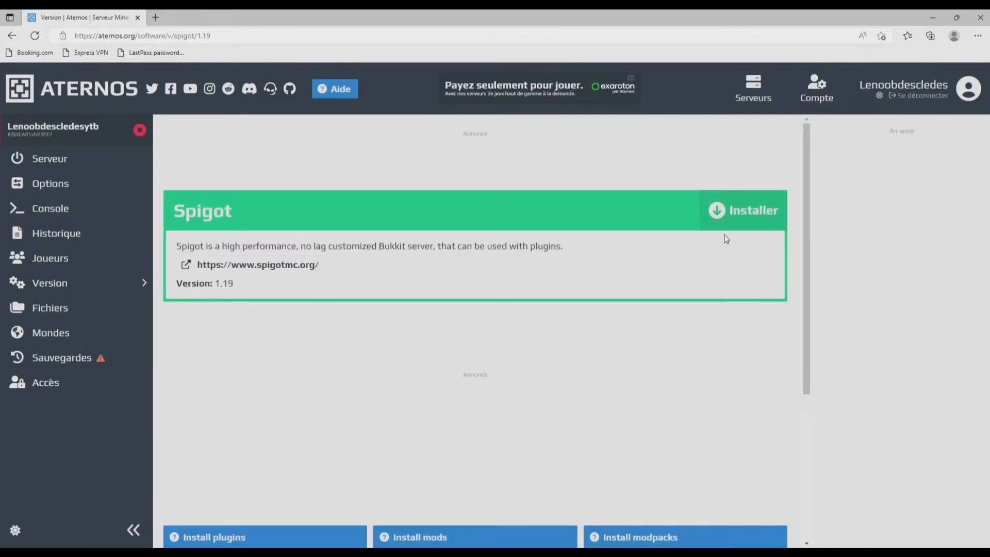
{"action": "left_click", "coordinate": [740, 211]}
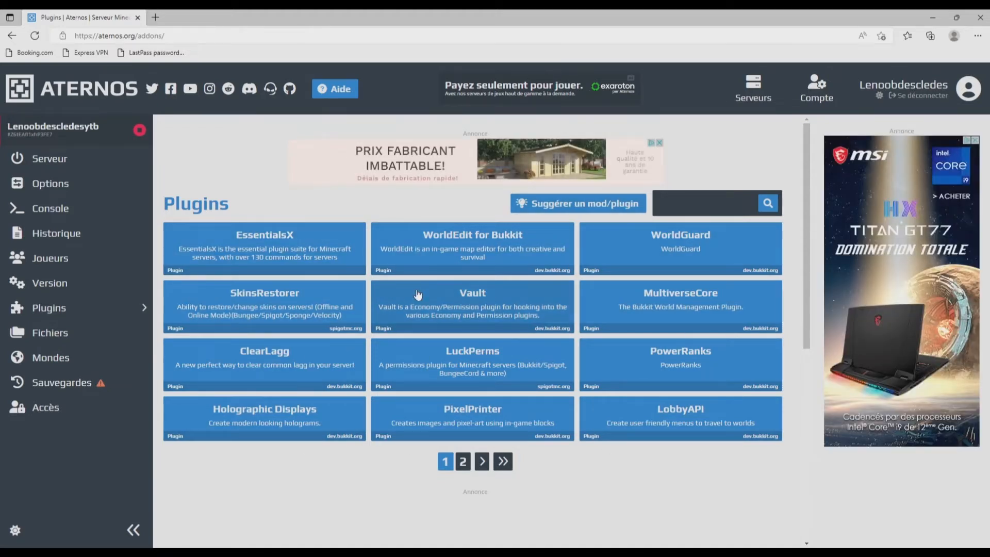
Install the WorldEdit for Bukkit plugin in version 7.2.11 Beta 1 and return to the plugin list
{"action": "left_click", "coordinate": [680, 205]}
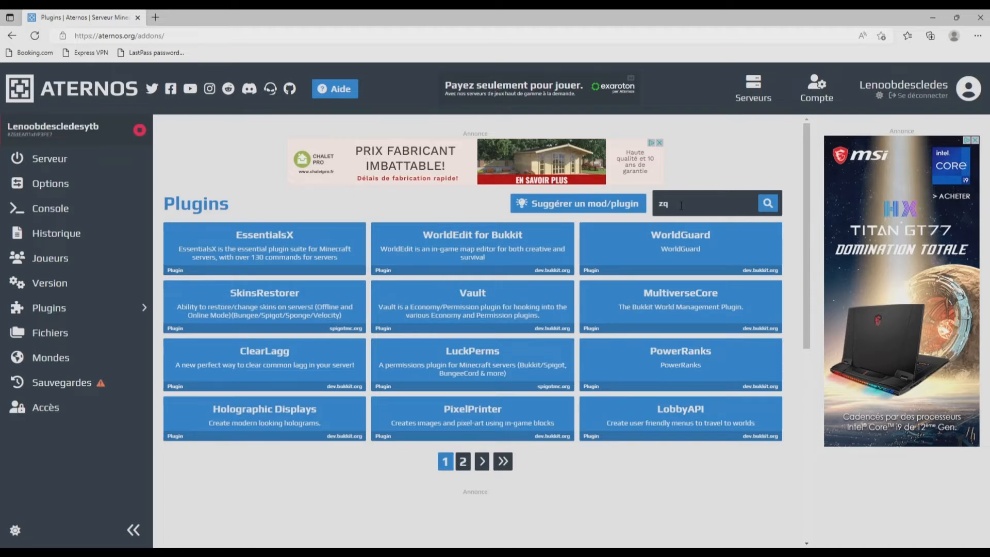
{"action": "left_click", "coordinate": [467, 258]}
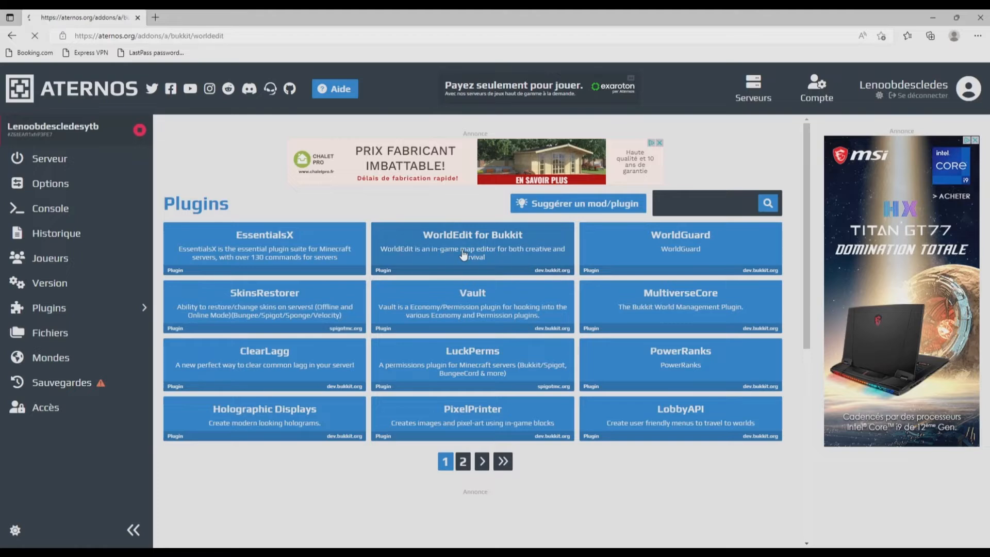
{"action": "scroll", "coordinate": [630, 291], "scroll_direction": "down", "scroll_amount": 20}
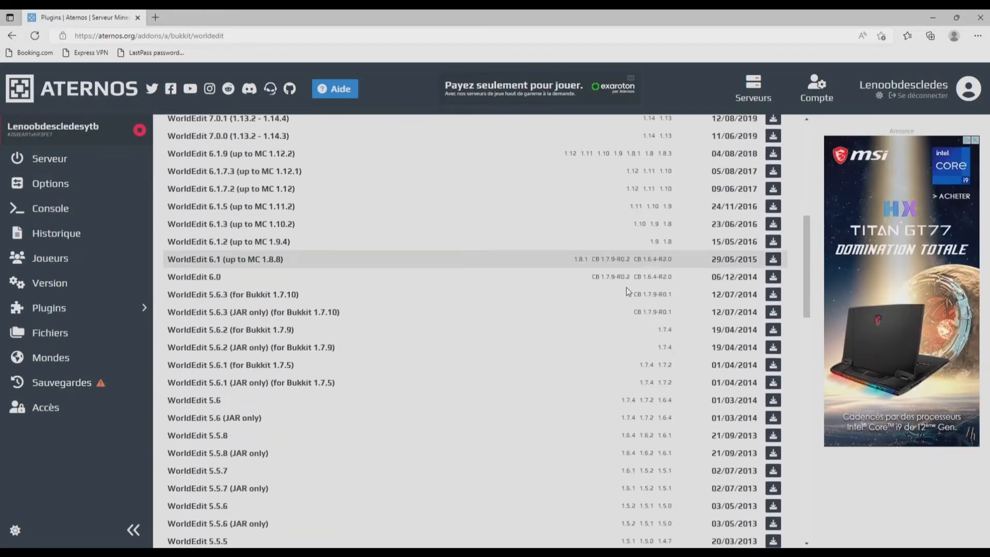
{"action": "scroll", "coordinate": [640, 415], "scroll_direction": "up", "scroll_amount": 20}
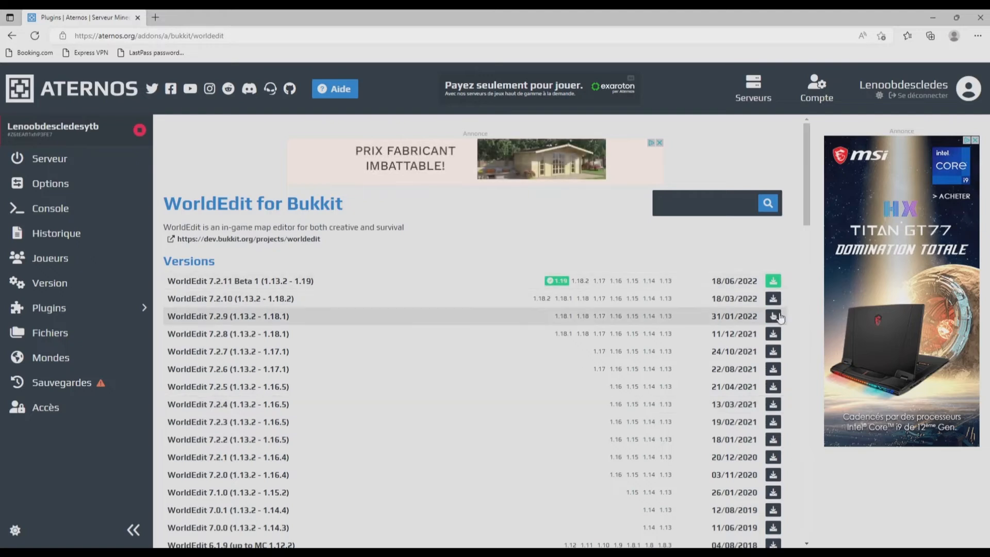
{"action": "left_click", "coordinate": [774, 282]}
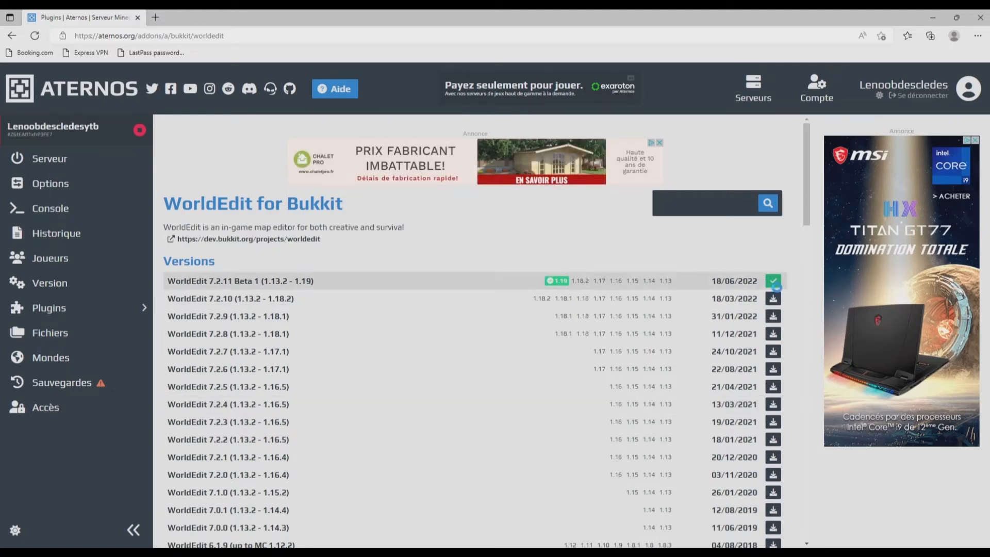
{"action": "left_click", "coordinate": [11, 36]}
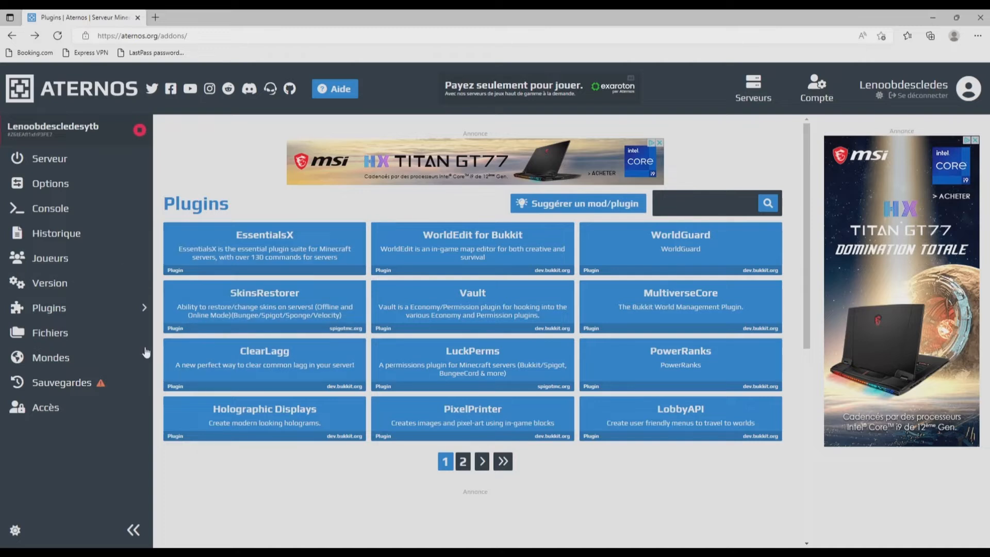
Examine the plugins folder in the server files and the world entry on the Mondes page
{"action": "left_click", "coordinate": [71, 335]}
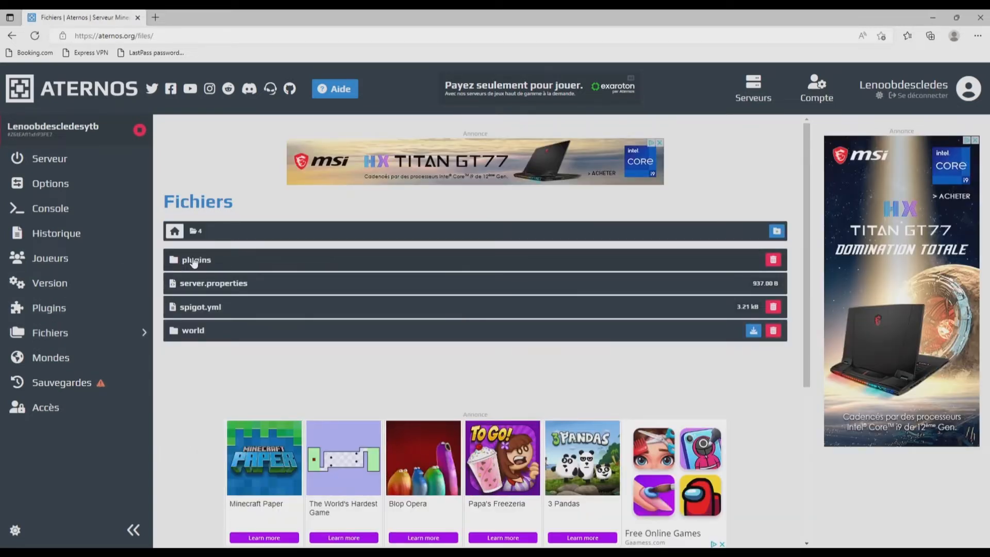
{"action": "left_click", "coordinate": [222, 262]}
{"action": "left_click_drag", "start_coordinate": [179, 262], "coordinate": [319, 302]}
{"action": "left_click", "coordinate": [321, 302]}
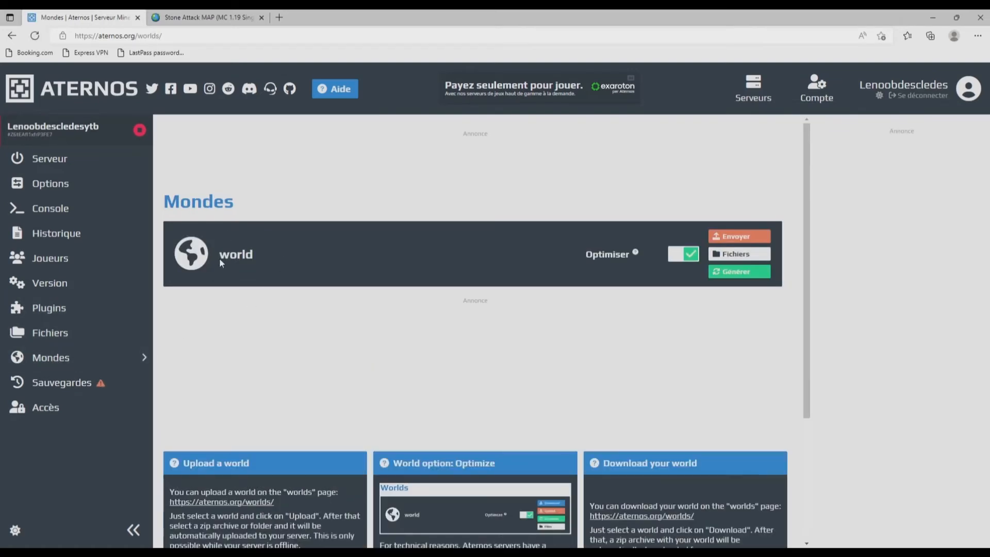
{"action": "left_click_drag", "start_coordinate": [219, 262], "coordinate": [290, 260]}
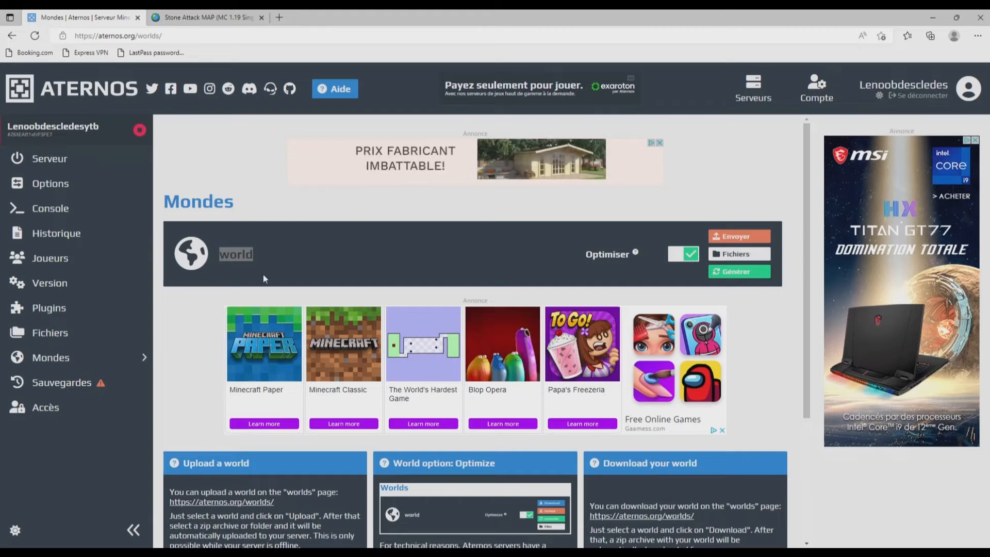
{"action": "left_click", "coordinate": [263, 279]}
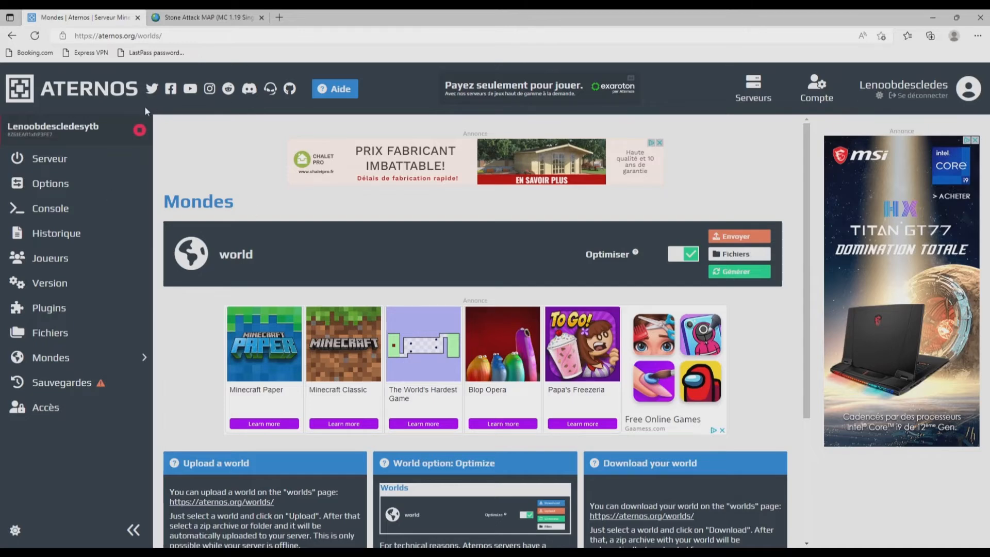
Switch to the Planet Minecraft page and download the Stone Attack MAP (MC 1.19 Singleplayer Version)
{"action": "left_click", "coordinate": [219, 21]}
{"action": "scroll", "coordinate": [385, 139], "scroll_direction": "up", "scroll_amount": 5}
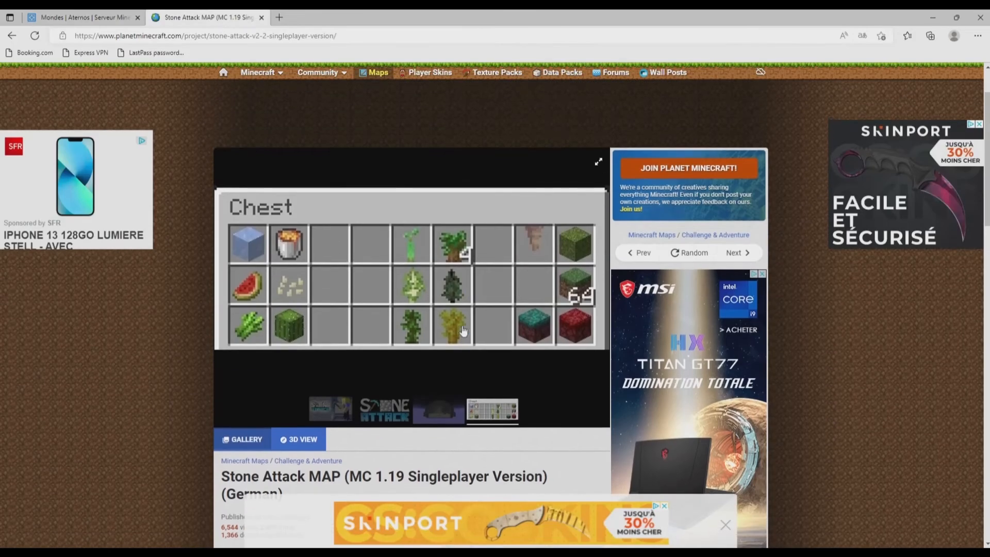
{"action": "scroll", "coordinate": [408, 428], "scroll_direction": "down", "scroll_amount": 3}
{"action": "scroll", "coordinate": [401, 421], "scroll_direction": "down", "scroll_amount": 3}
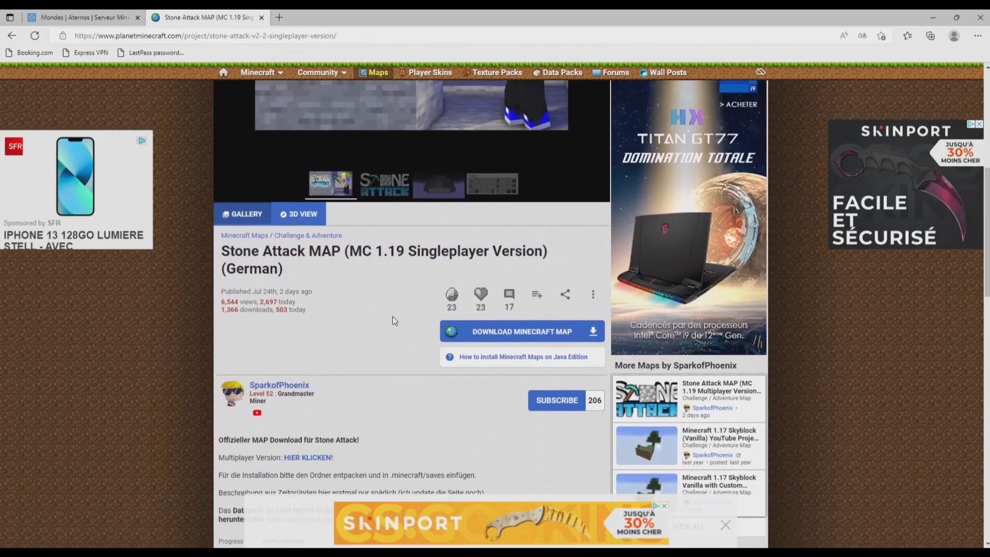
{"action": "left_click", "coordinate": [499, 335]}
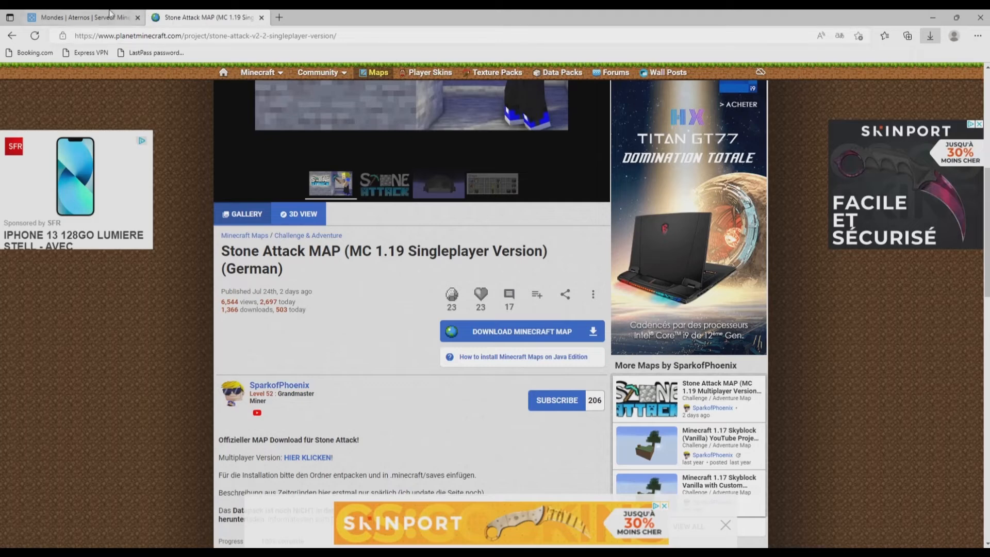
Return to the Aternos Mondes page and upload the downloaded Stone Attack map as the server's world
{"action": "left_click", "coordinate": [82, 17]}
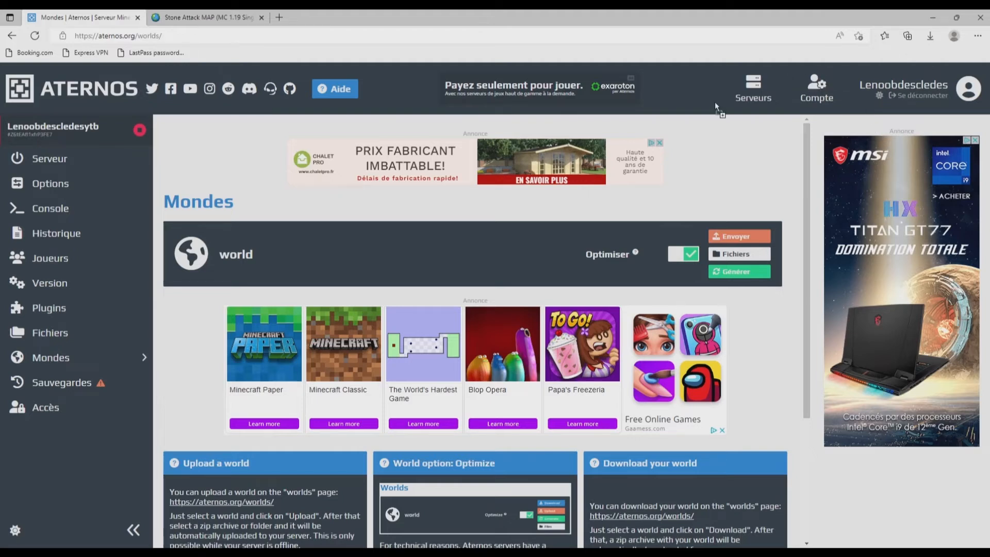
{"action": "left_click_drag", "start_coordinate": [715, 101], "coordinate": [778, 83]}
{"action": "left_click_drag", "start_coordinate": [434, 252], "coordinate": [434, 253]}
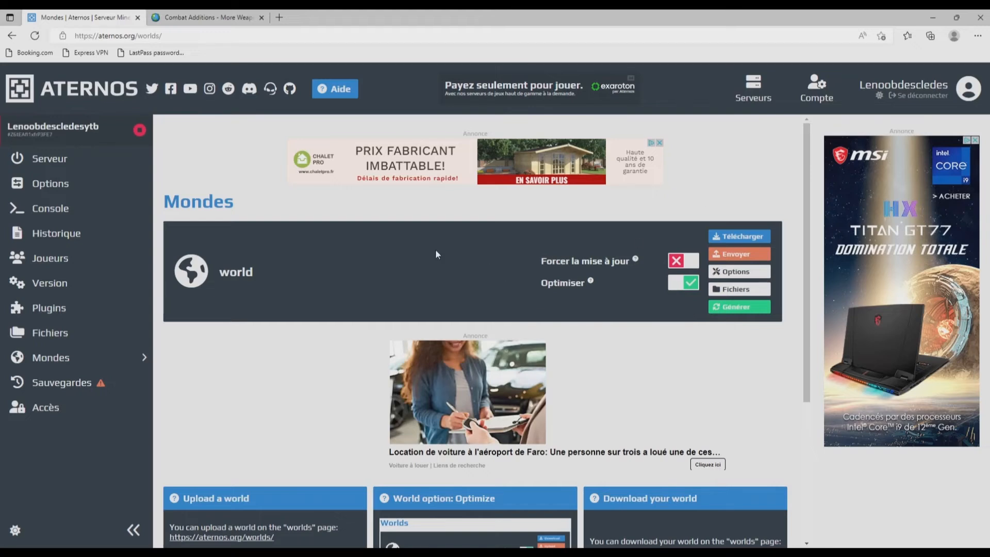
Open the datapacks folder inside the uploaded world's files
{"action": "double_click", "coordinate": [228, 273]}
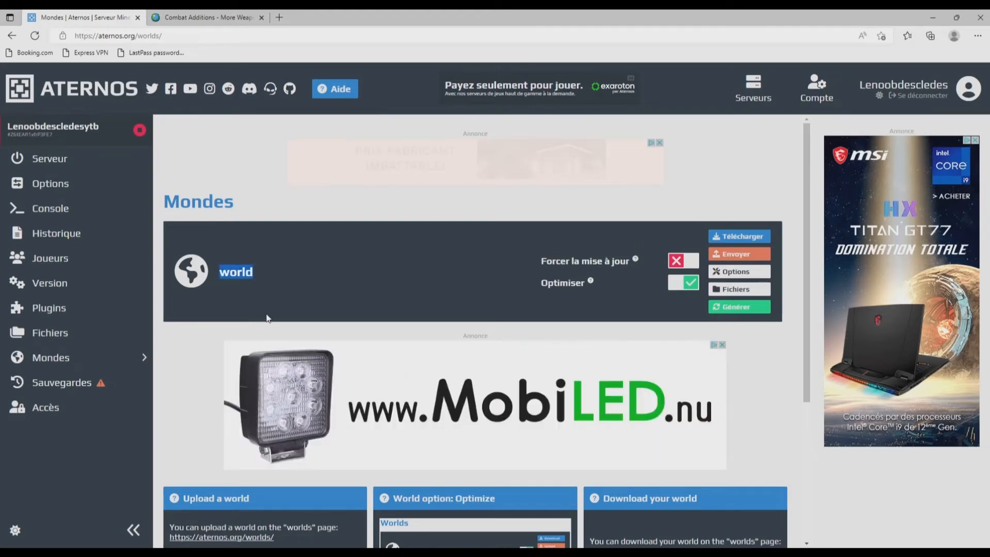
{"action": "left_click", "coordinate": [348, 301]}
{"action": "left_click", "coordinate": [739, 288]}
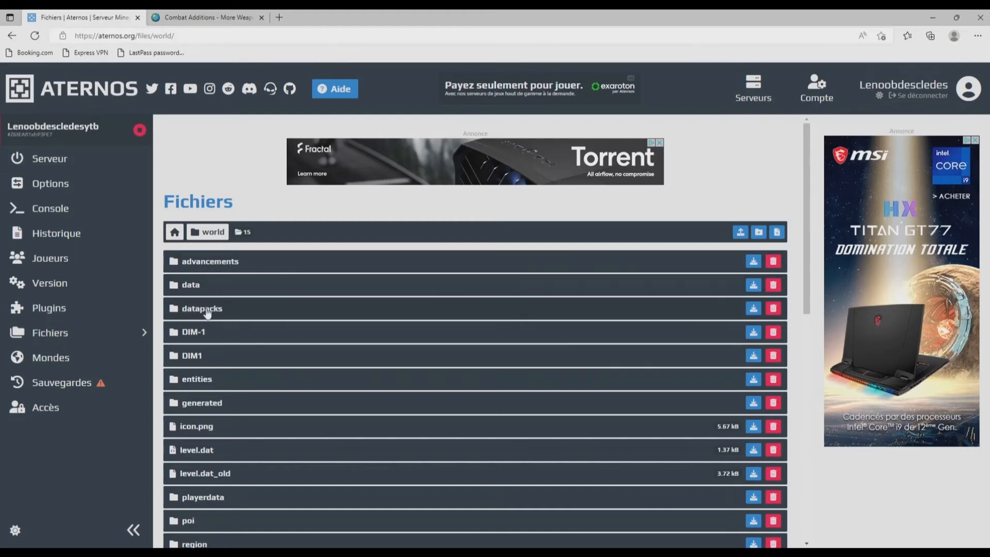
{"action": "left_click", "coordinate": [228, 311]}
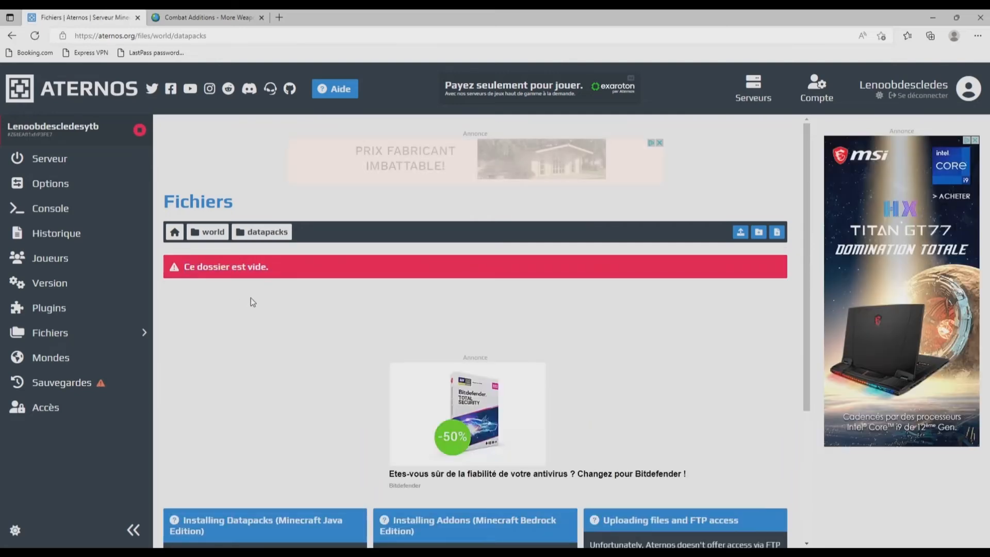
Switch to the Planet Minecraft page and download the Combat Additions - More Weapons data pack
{"action": "key", "text": "ctrl+Tab"}
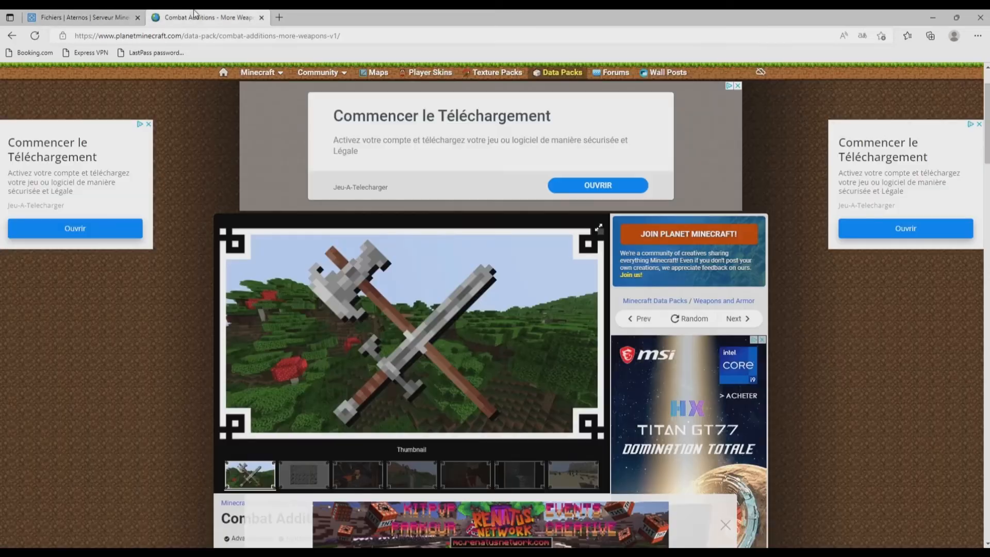
{"action": "scroll", "coordinate": [412, 340], "scroll_direction": "down", "scroll_amount": 5}
{"action": "scroll", "coordinate": [412, 340], "scroll_direction": "down", "scroll_amount": 1}
{"action": "left_click", "coordinate": [484, 302]}
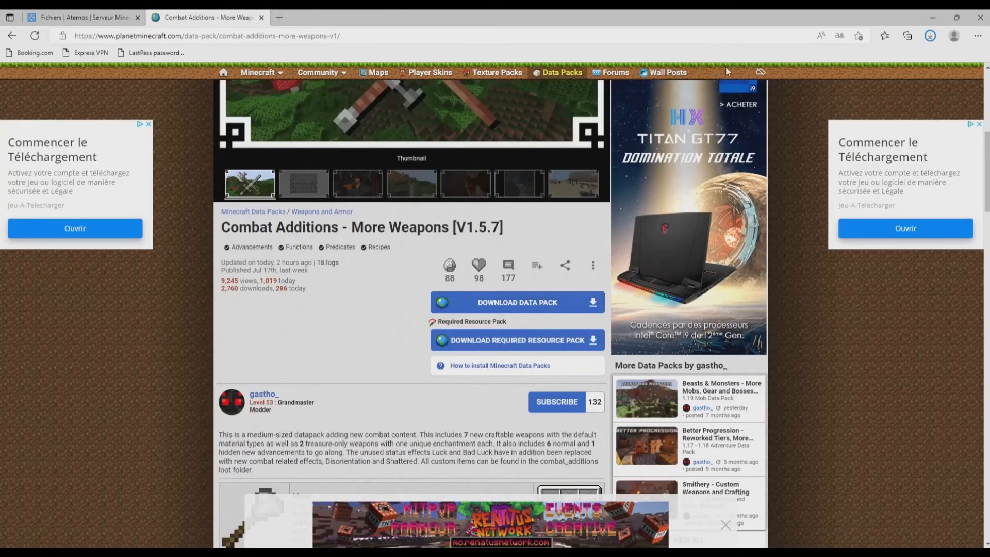
Return to Aternos and upload the downloaded Combat Additions data pack into the world's datapacks folder
{"action": "left_click", "coordinate": [81, 14]}
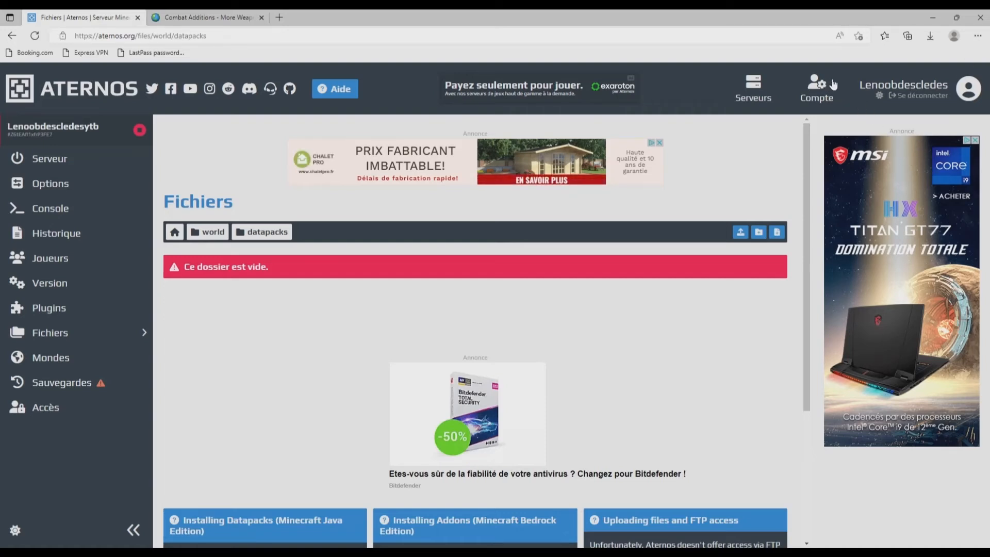
{"action": "left_click_drag", "start_coordinate": [838, 76], "coordinate": [268, 306]}
{"action": "left_click_drag", "start_coordinate": [308, 302], "coordinate": [309, 299]}
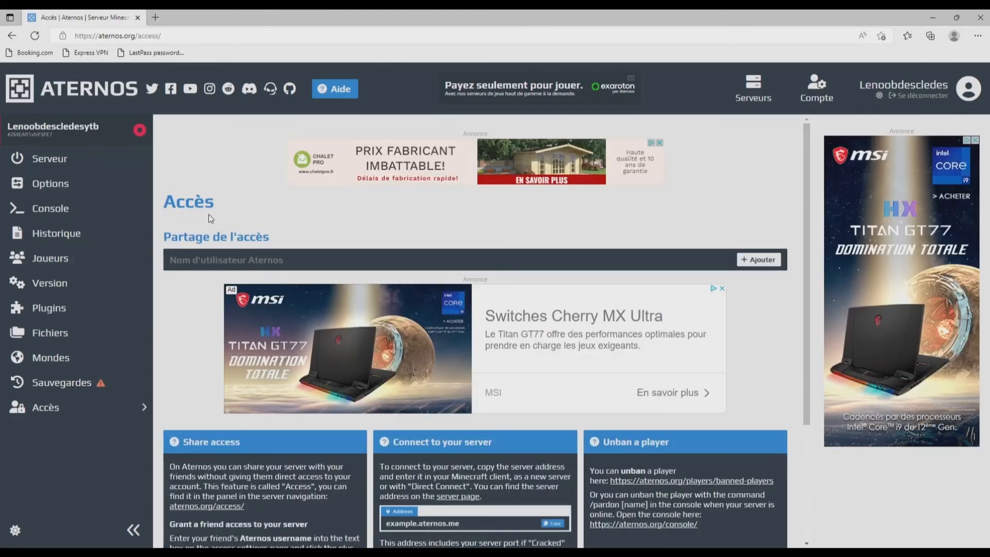
Examine the Partage de l'accès section on the server's Accès page
{"action": "left_click_drag", "start_coordinate": [163, 237], "coordinate": [281, 243]}
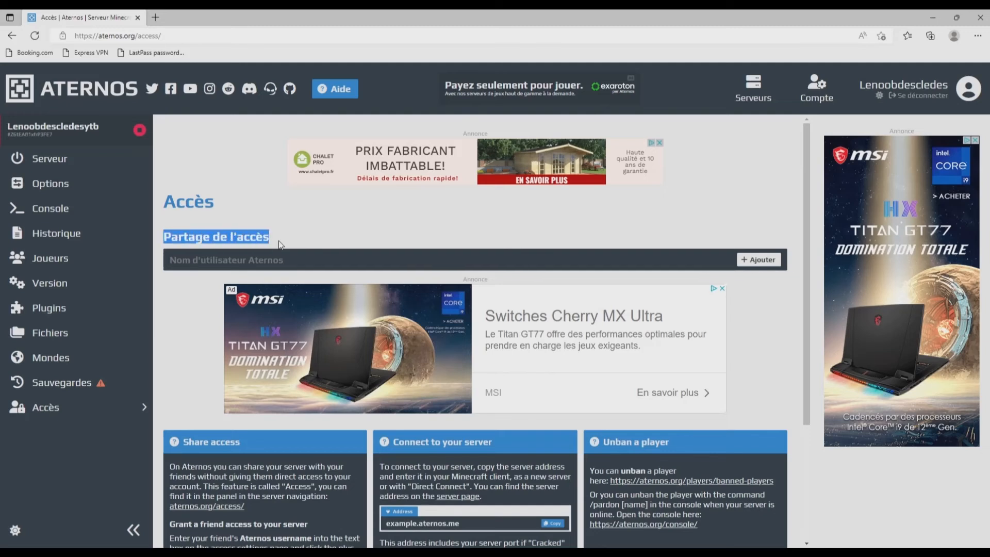
{"action": "left_click", "coordinate": [397, 238]}
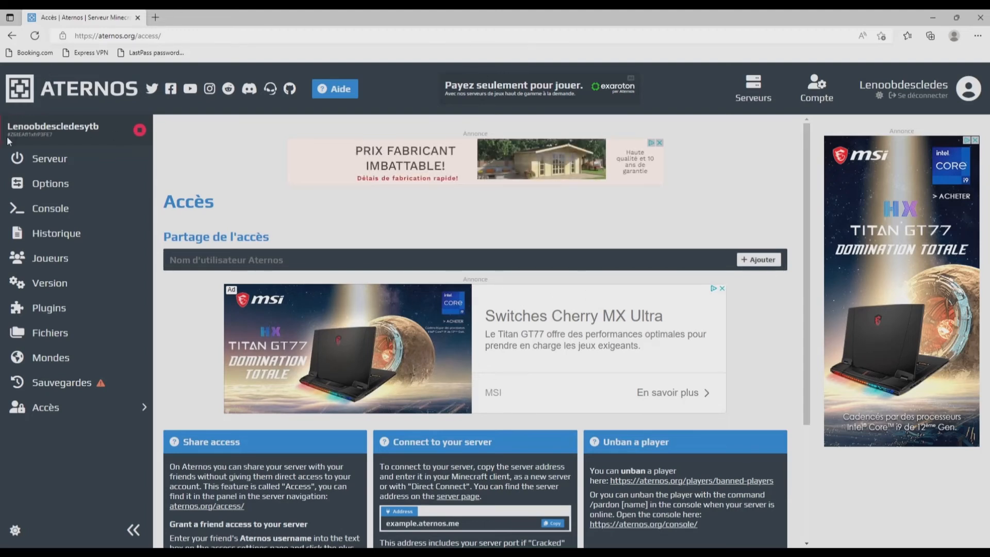
Start the Aternos server from its Serveur page and accept the Minecraft EULA
{"action": "left_click", "coordinate": [20, 158]}
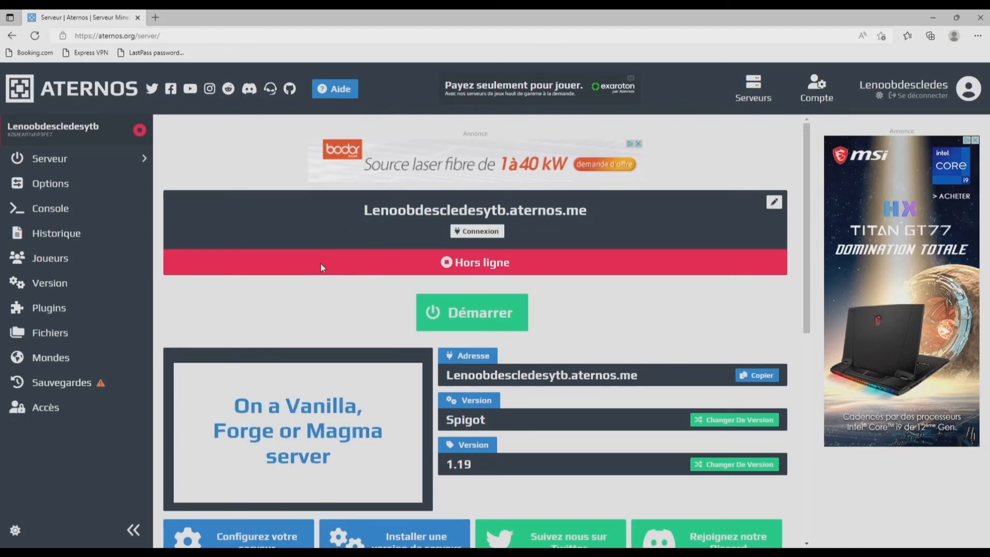
{"action": "left_click", "coordinate": [470, 314]}
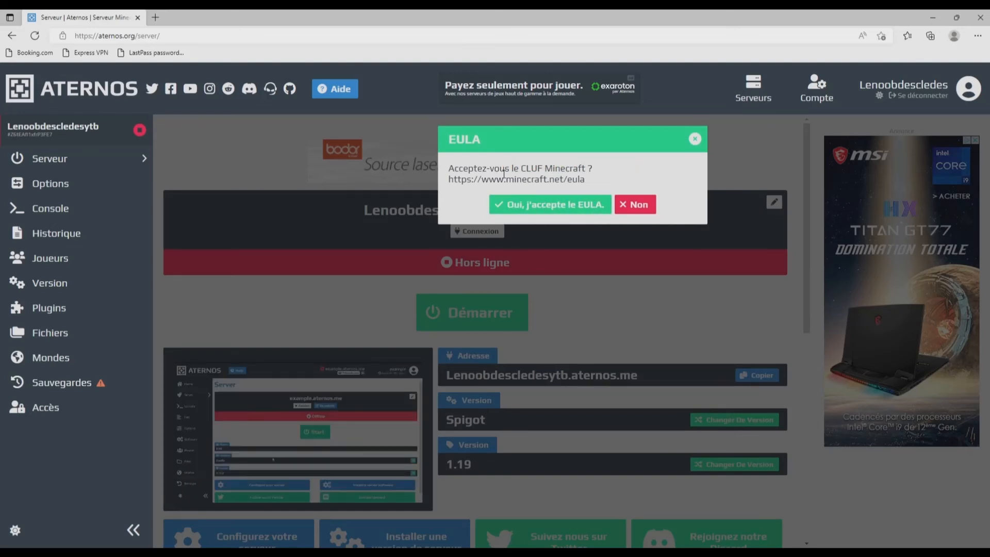
{"action": "left_click", "coordinate": [552, 206]}
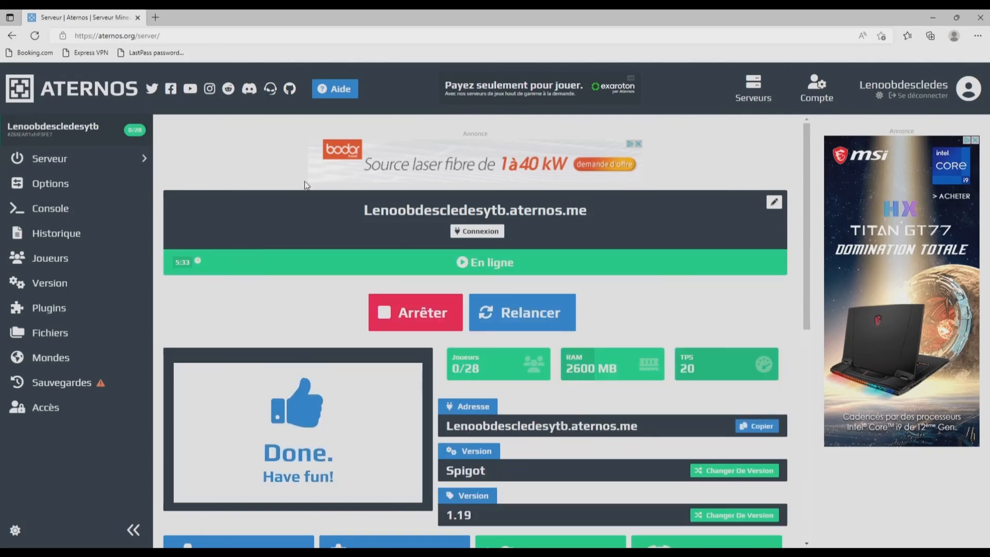
Copy the server's address from the heading of the Serveur page
{"action": "left_click_drag", "start_coordinate": [364, 212], "coordinate": [597, 239]}
{"action": "key", "text": "ctrl+c"}
{"action": "left_click", "coordinate": [568, 232]}
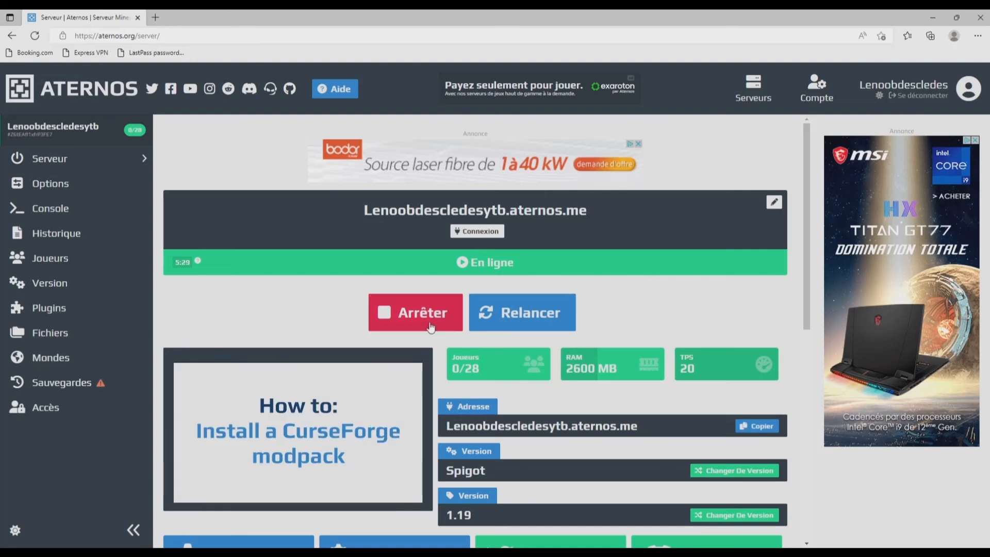
Examine the running server's player count, RAM usage and TPS figures
{"action": "double_click", "coordinate": [465, 370]}
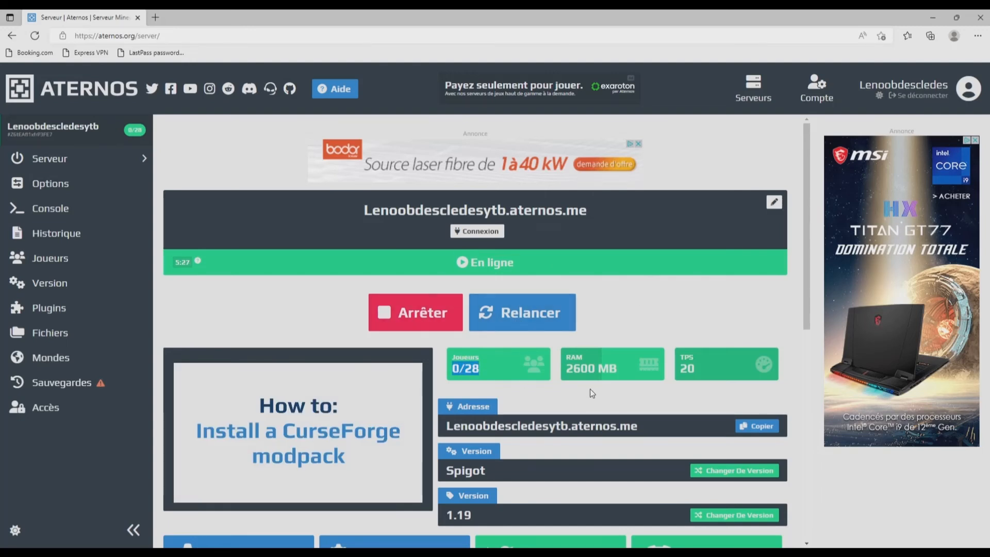
{"action": "left_click_drag", "start_coordinate": [566, 368], "coordinate": [644, 377]}
{"action": "double_click", "coordinate": [687, 372]}
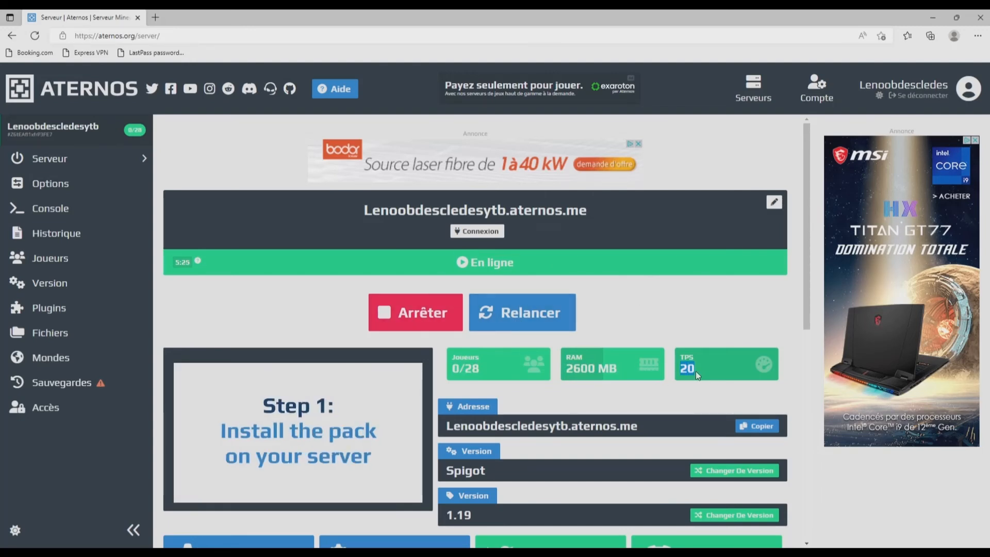
{"action": "left_click", "coordinate": [288, 288]}
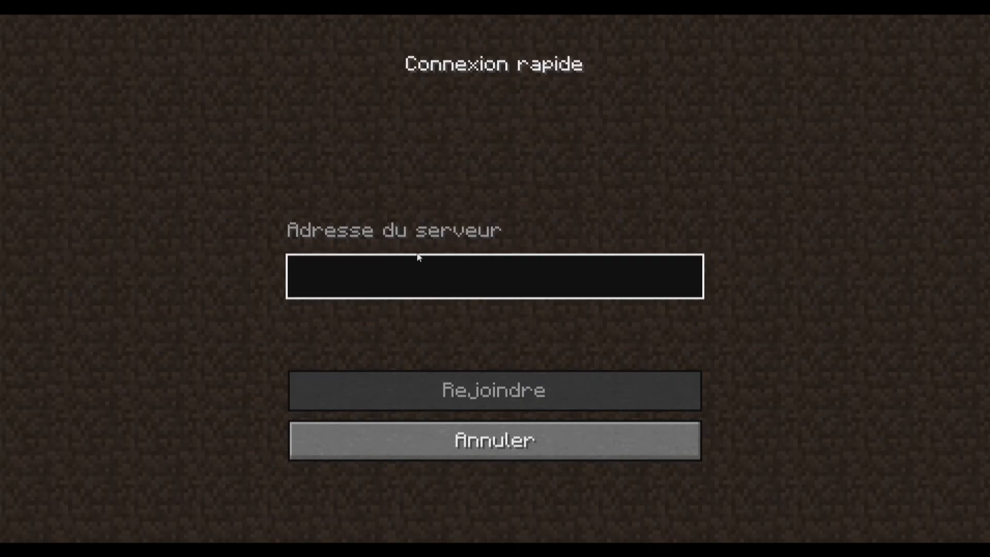
Switch to Minecraft and join the server through Connexion rapide using the copied server address
{"action": "key", "text": "ctrl+v"}
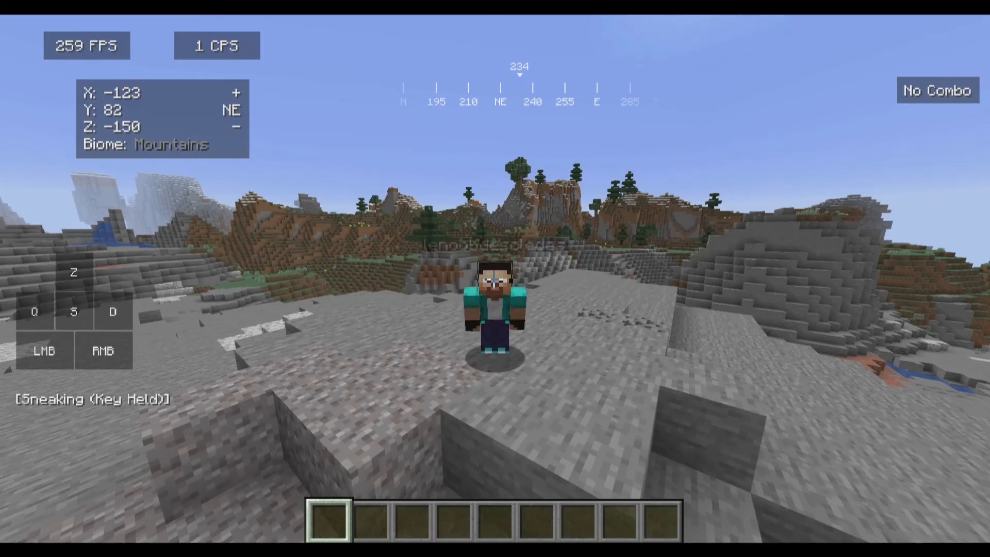
{"action": "left_click", "coordinate": [494, 278]}
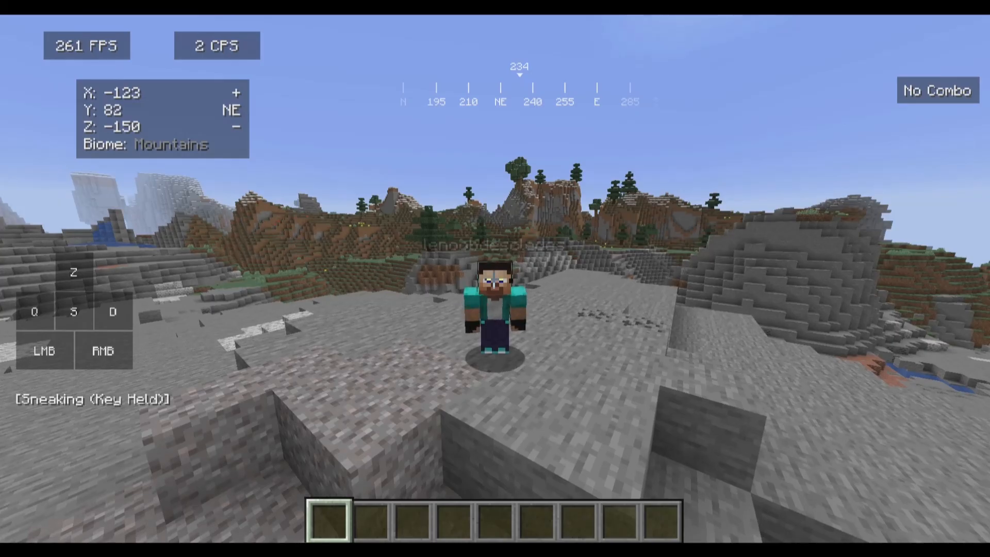
{"action": "left_click", "coordinate": [495, 279]}
{"action": "left_click", "coordinate": [495, 279]}
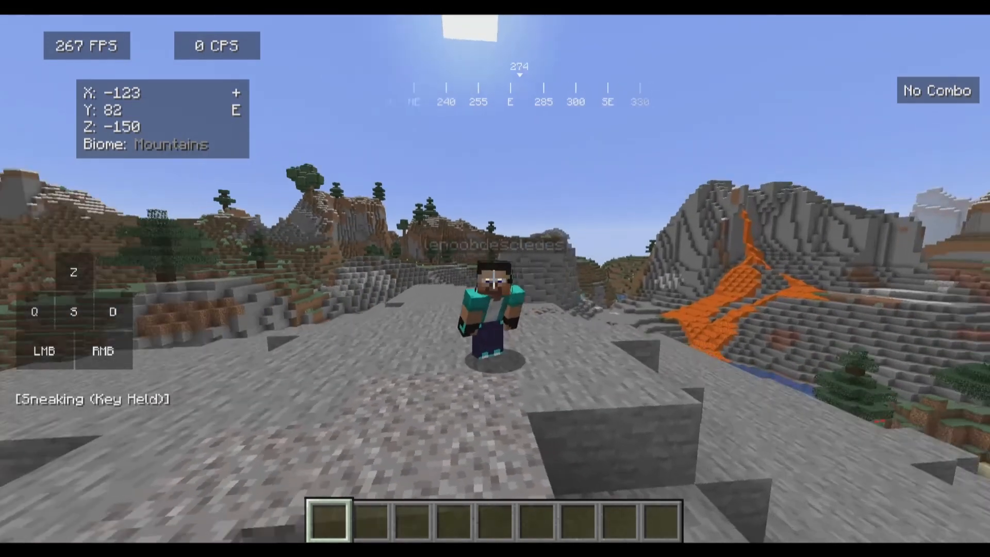